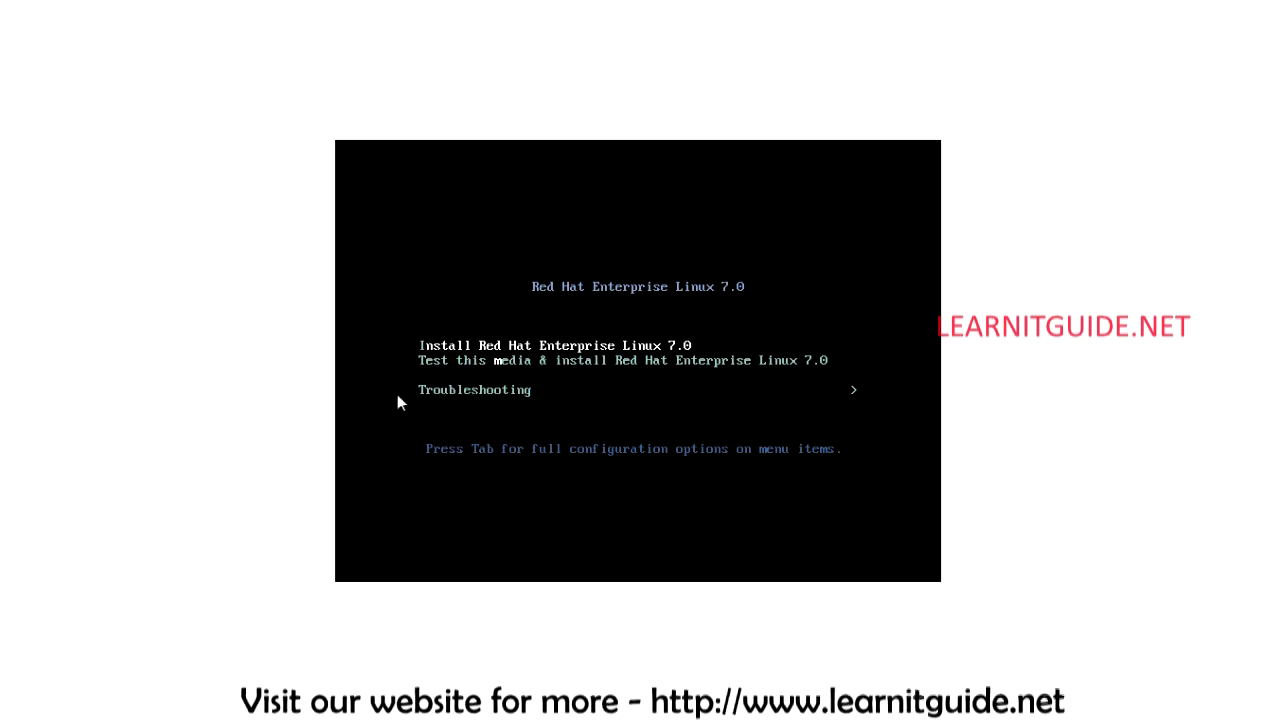
pyautogui.click(381, 331)
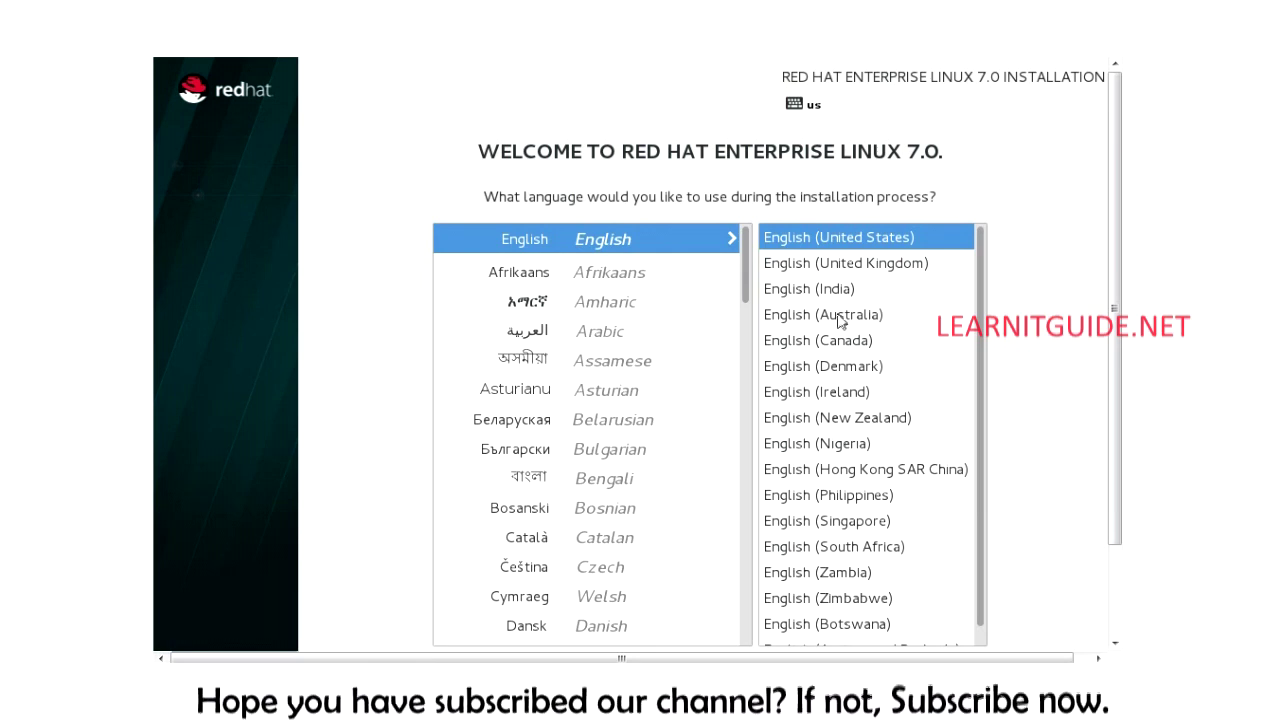
# Step: Keep English (United States) as the installation language and continue past the welcome page
pyautogui.moveTo(1117, 330); pyautogui.dragTo(1117, 417)
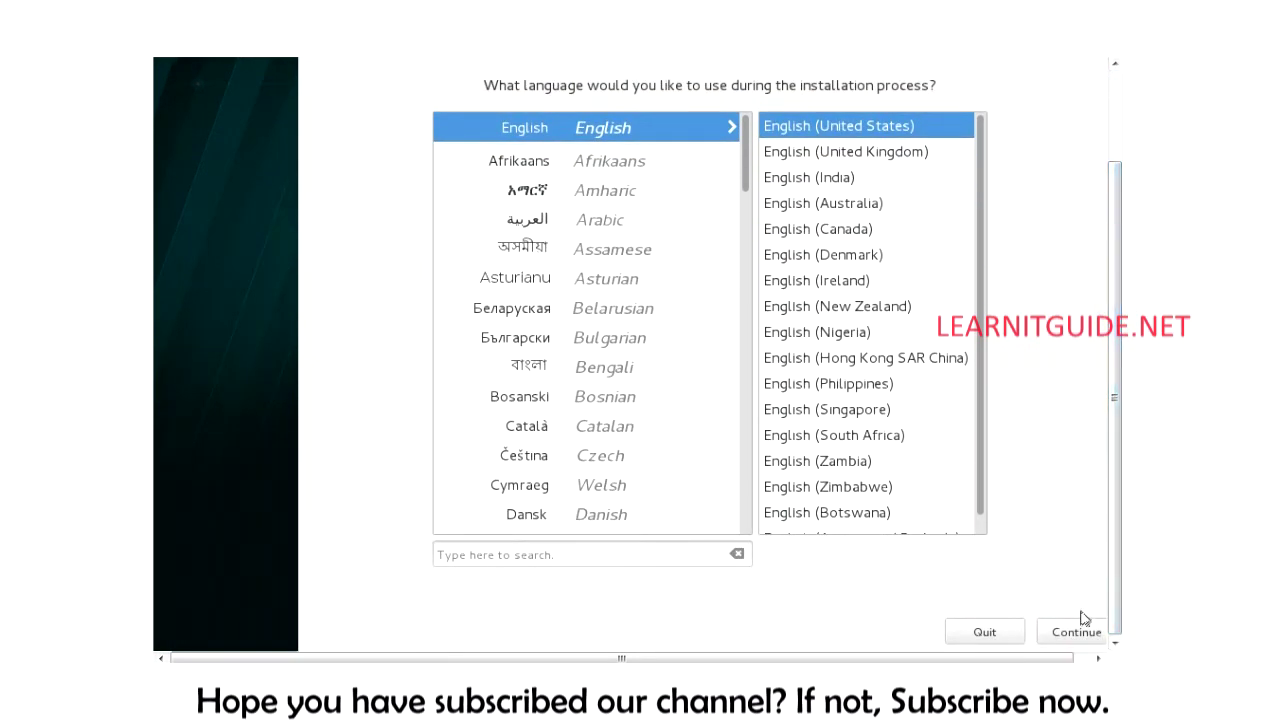
pyautogui.click(1049, 591)
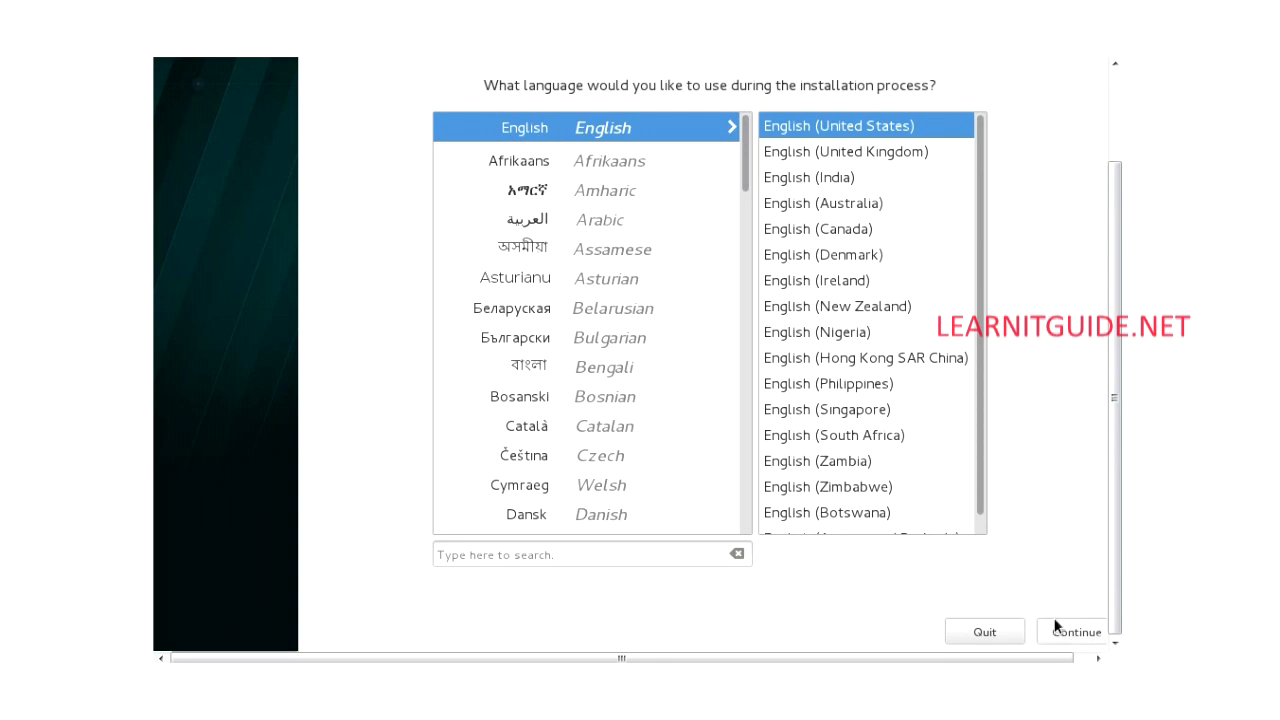
pyautogui.click(1057, 632)
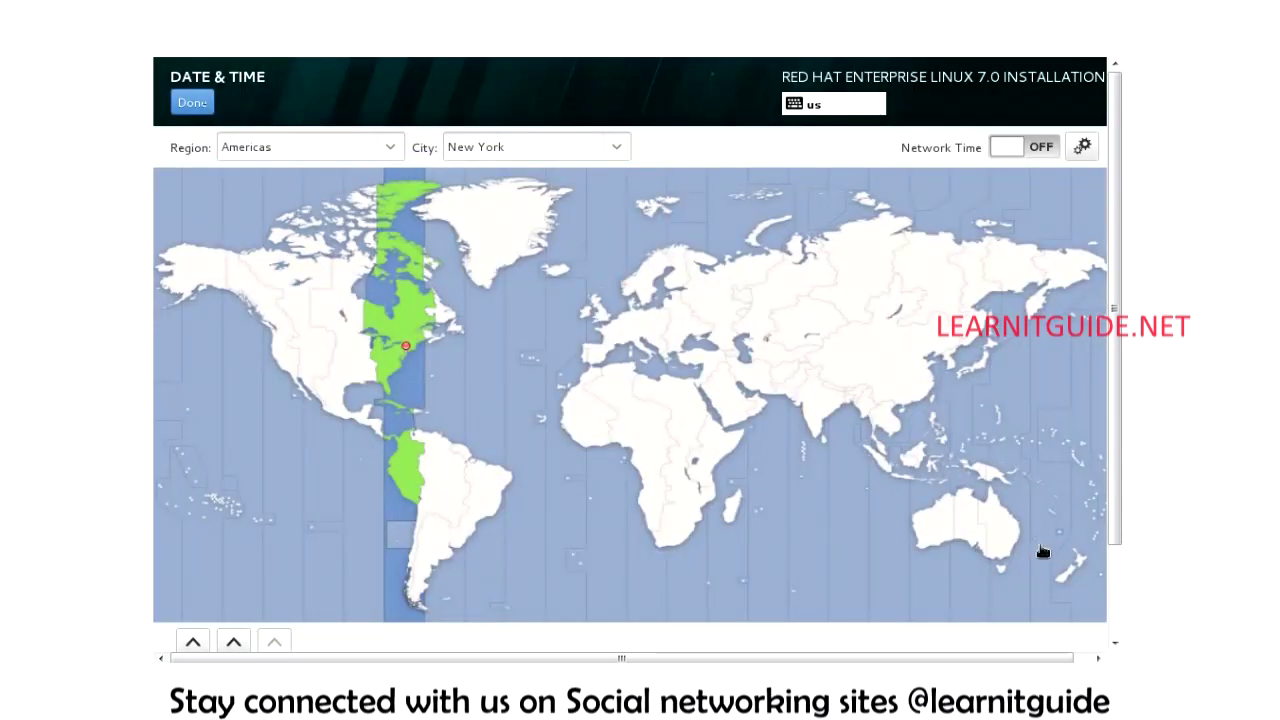
# Step: Pick India on the map so the time zone becomes Asia/Kolkata, keeping region Asia
pyautogui.click(825, 408)
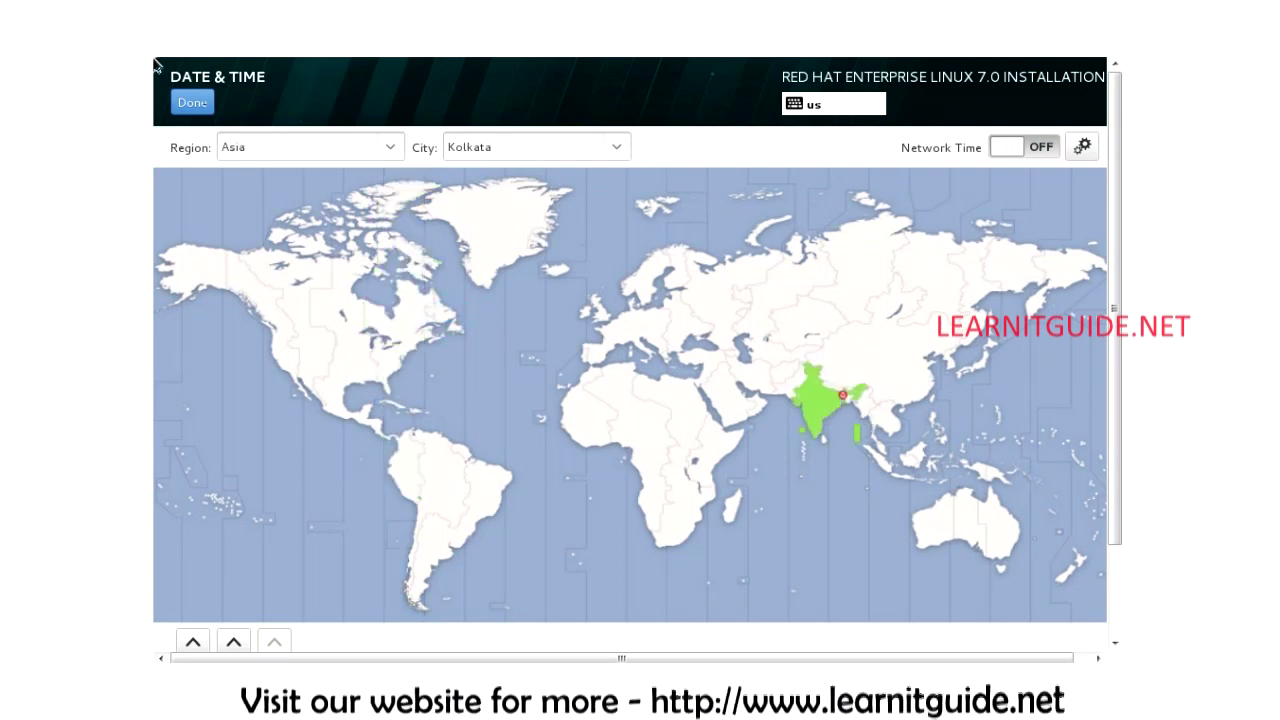
pyautogui.click(395, 147)
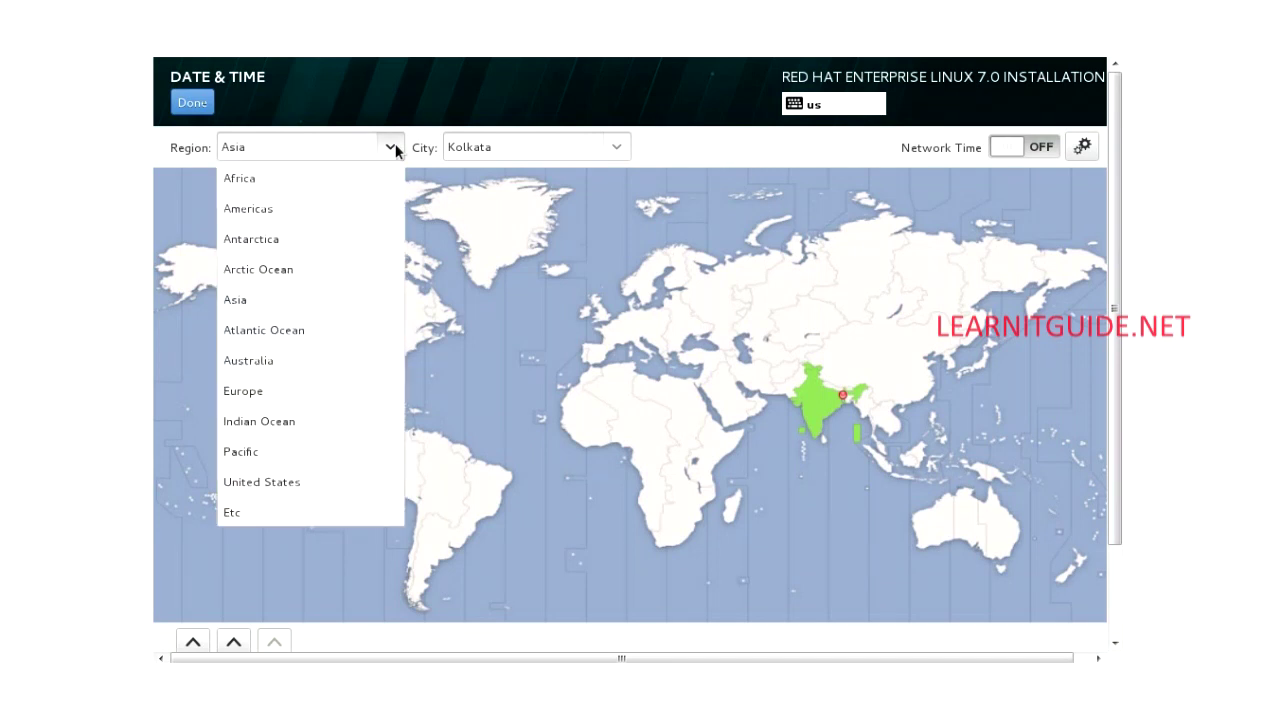
pyautogui.click(395, 147)
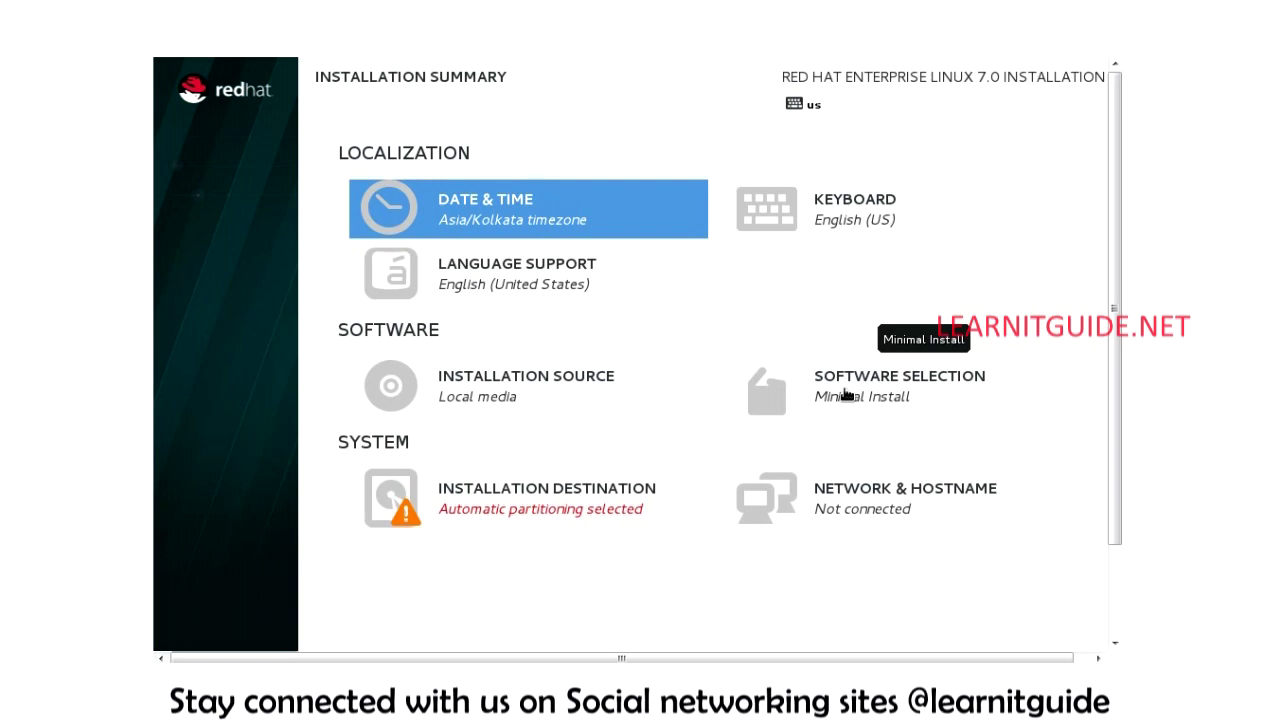
# Step: Review Basic Web Server, then keep Minimal Install with no add-ons and return to the summary
pyautogui.click(845, 395)
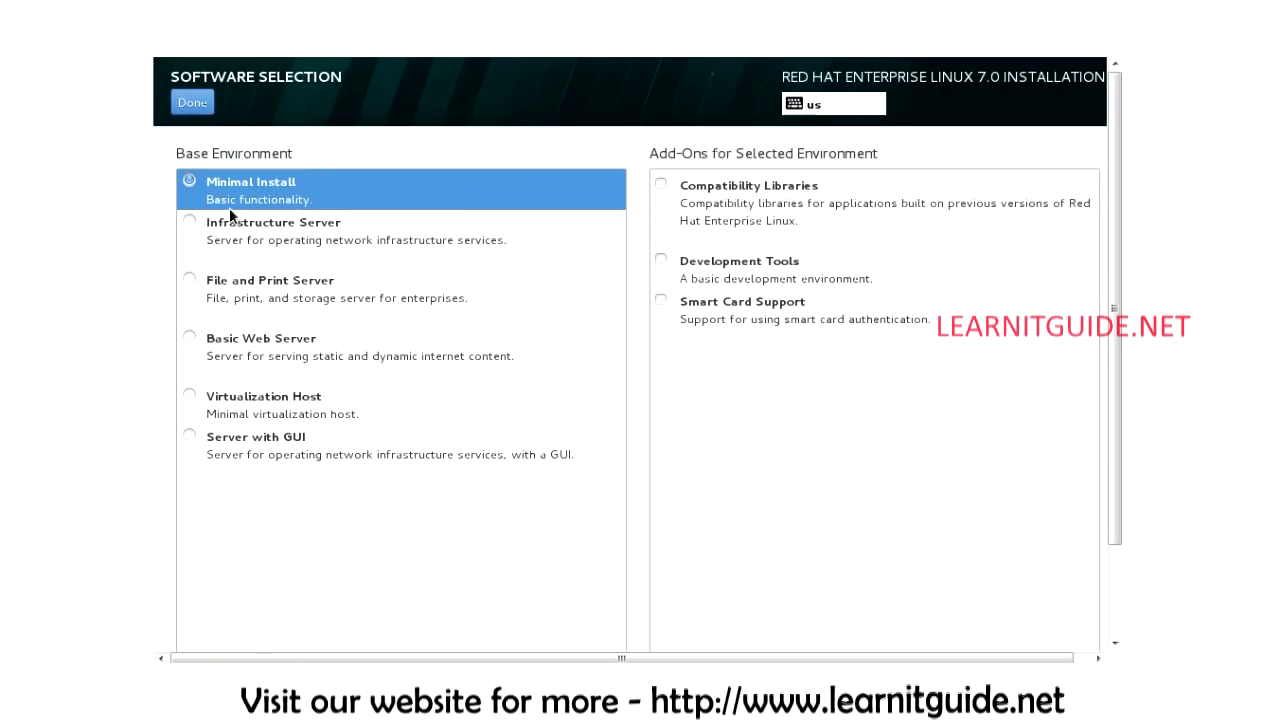
pyautogui.click(188, 336)
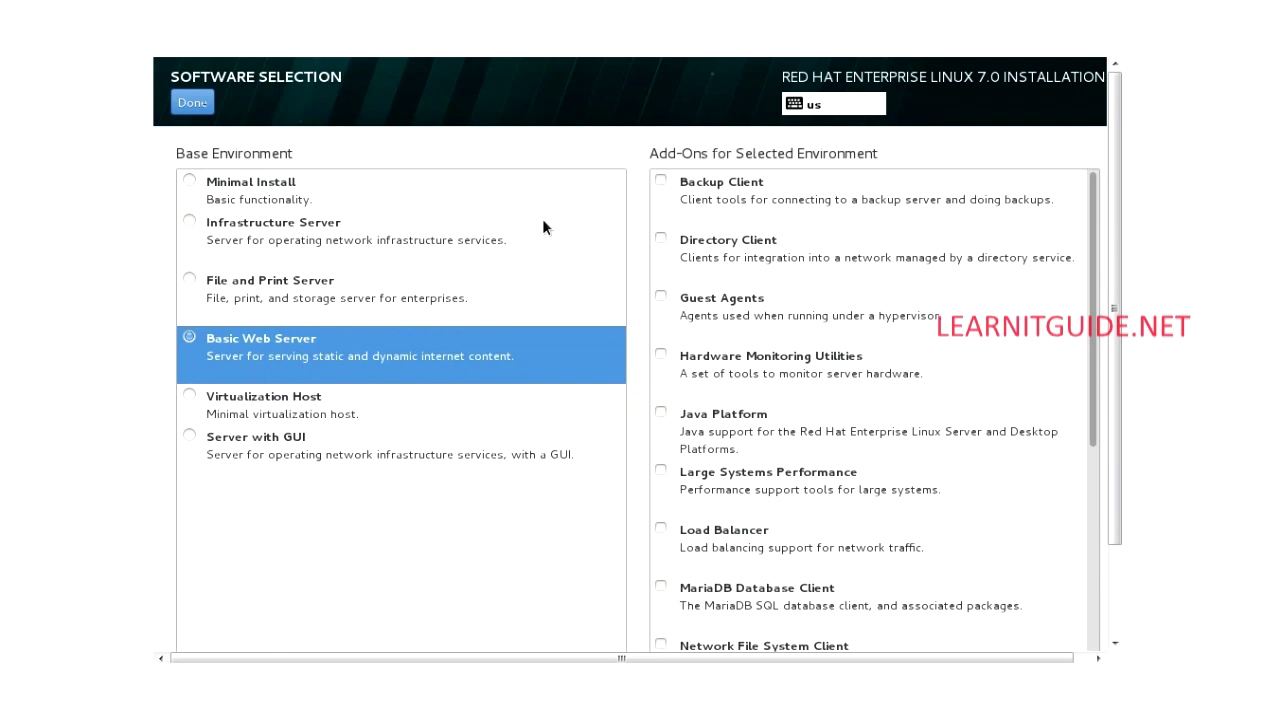
pyautogui.click(260, 199)
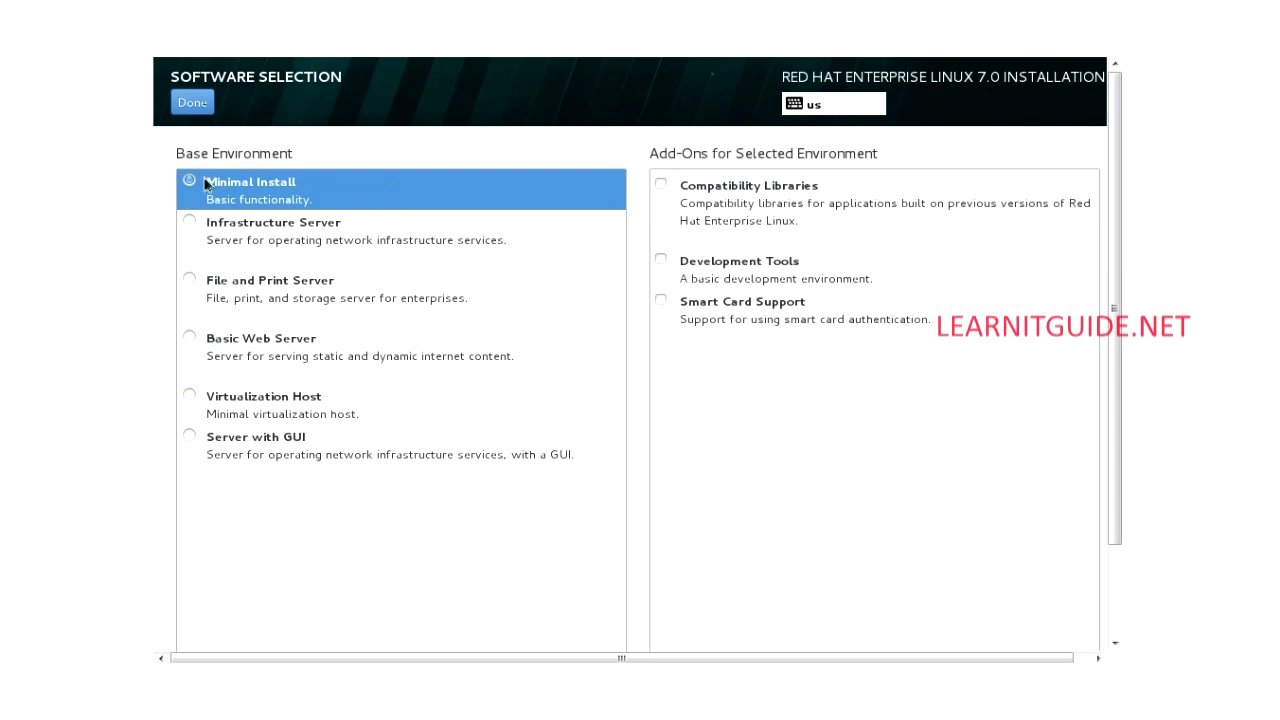
pyautogui.click(200, 104)
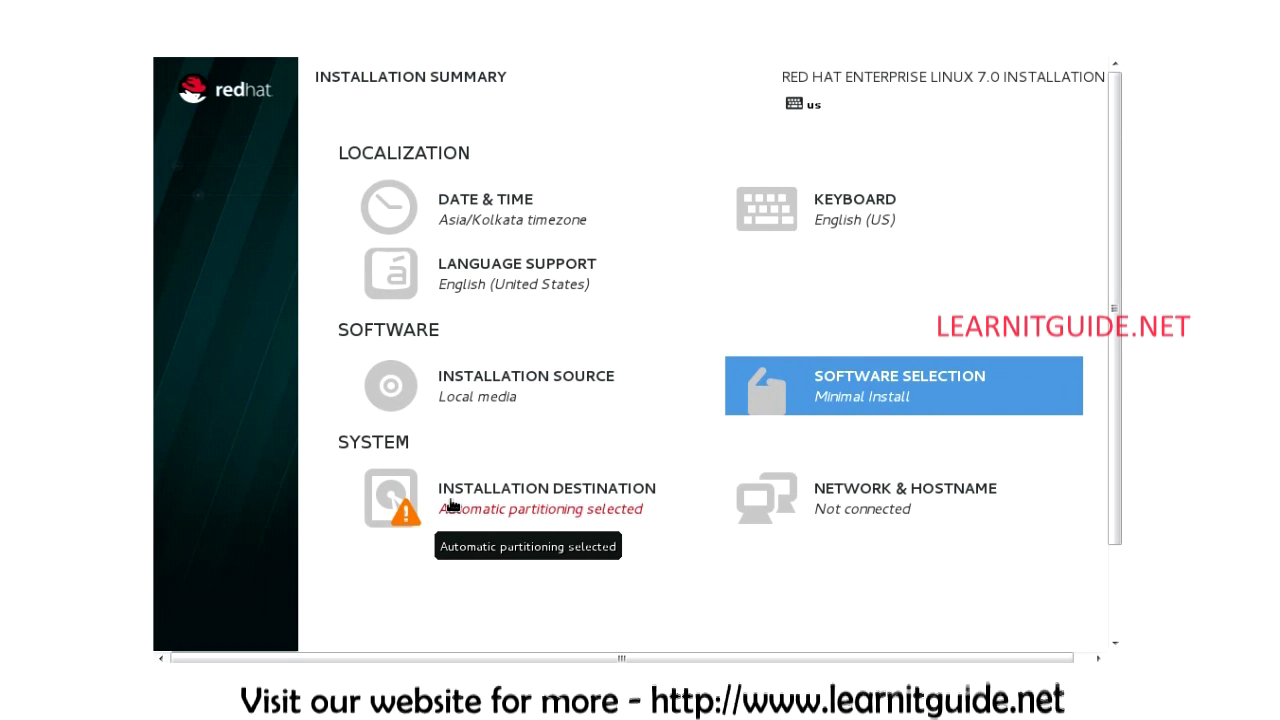
# Step: Set the 10.24 GB disk to 'I will configure partitioning' and proceed to Manual Partitioning
pyautogui.click(450, 505)
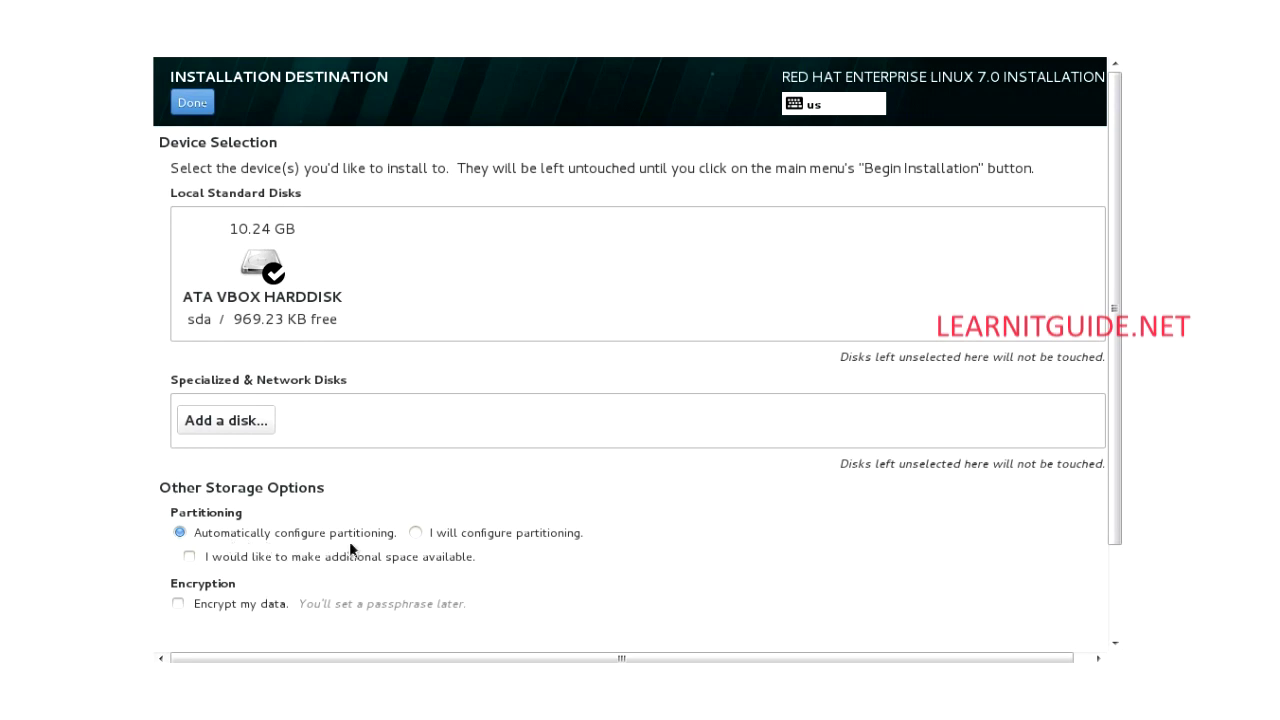
pyautogui.click(416, 532)
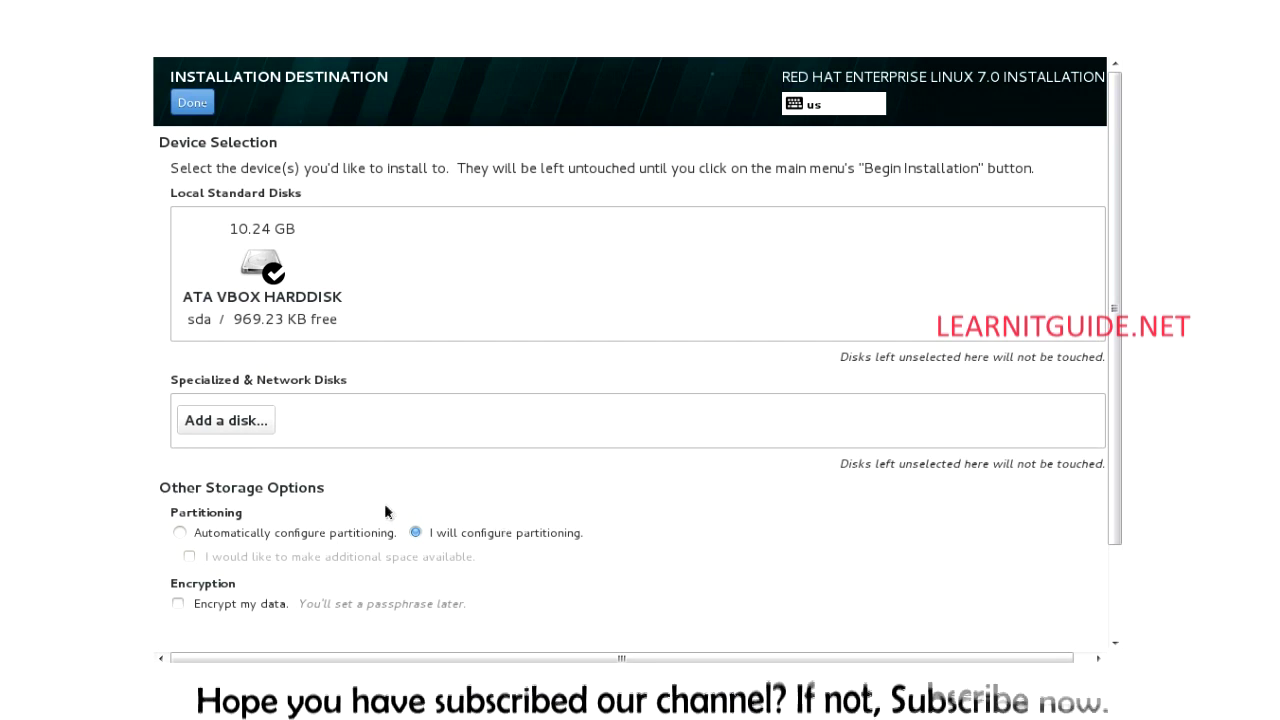
pyautogui.click(178, 533)
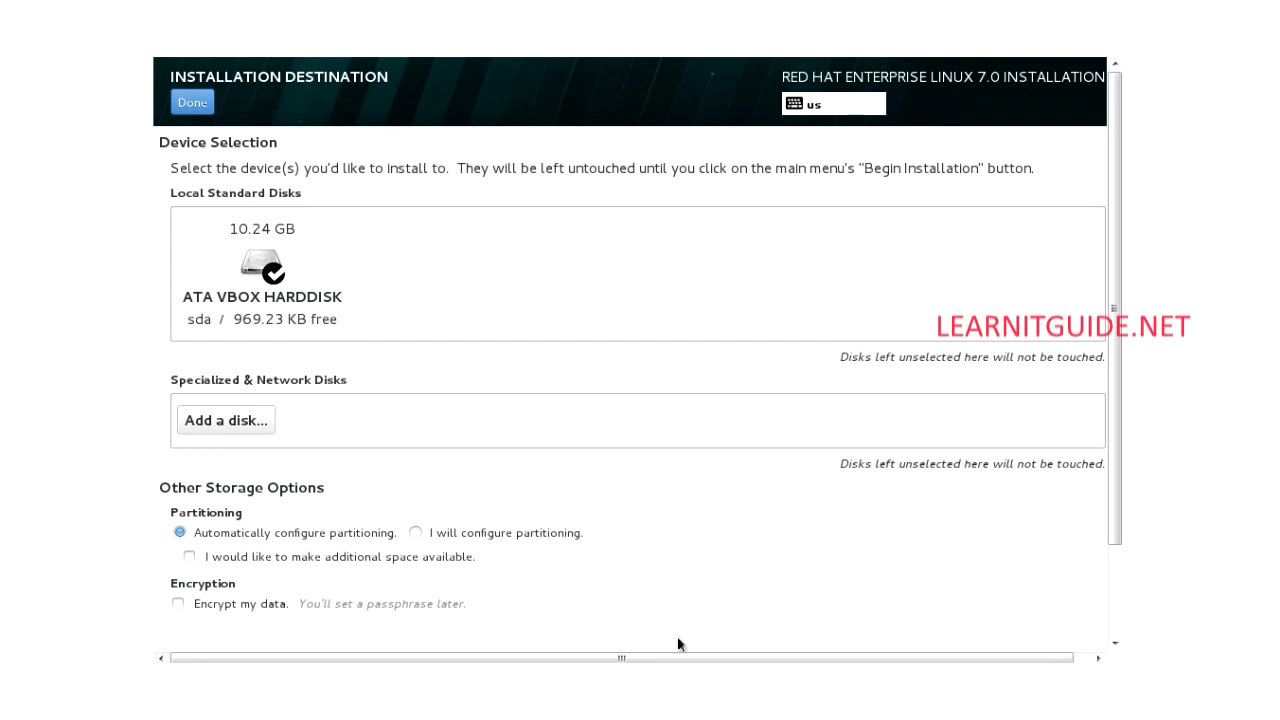
pyautogui.click(528, 536)
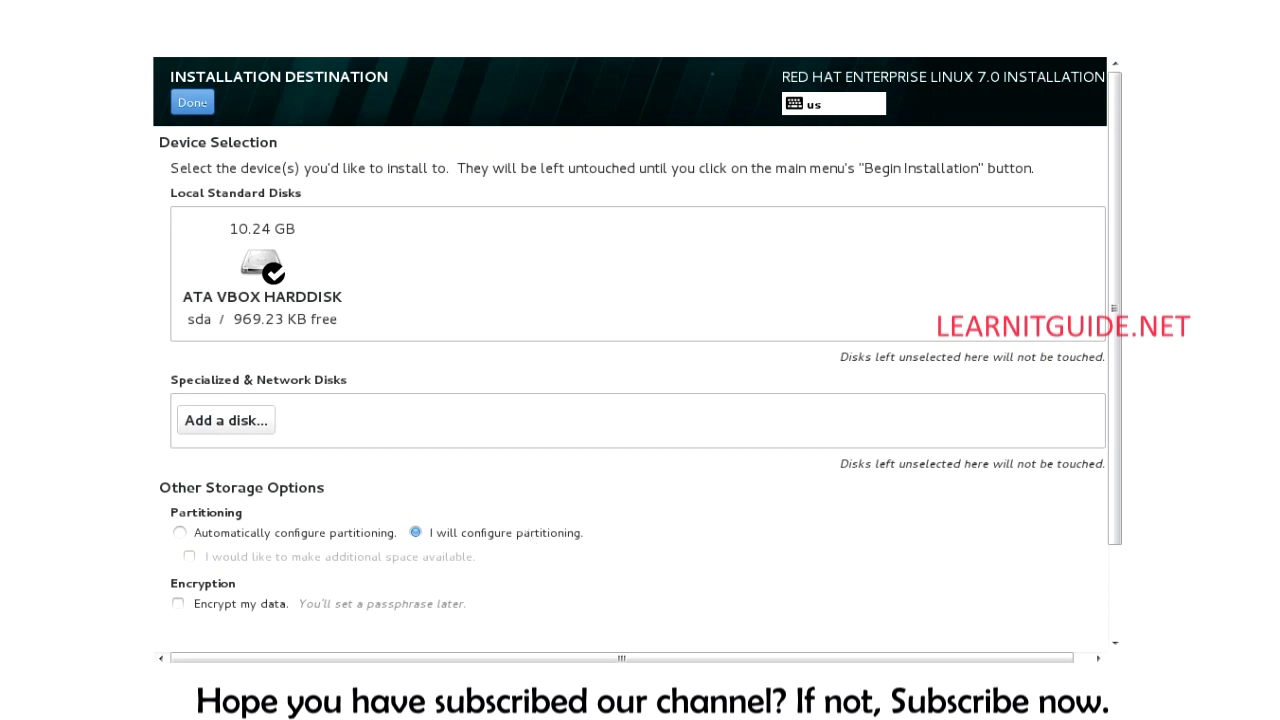
pyautogui.click(192, 104)
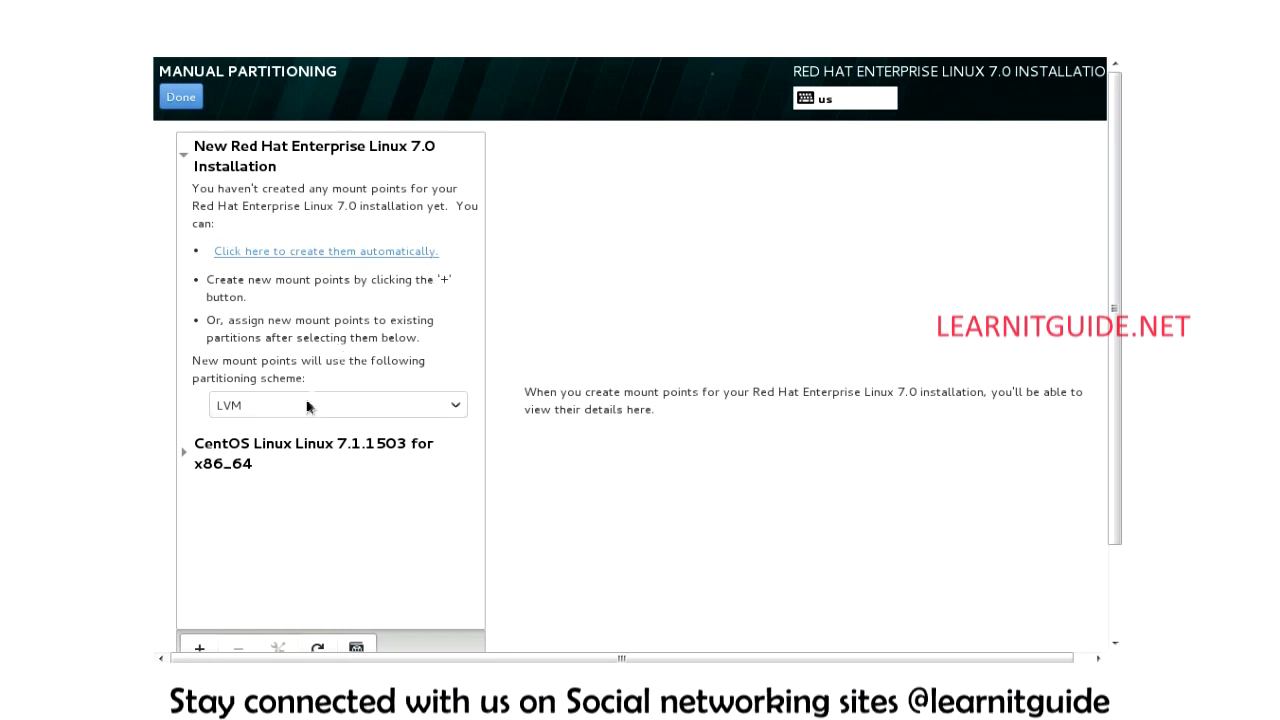
# Step: Start a new mount point / with a desired capacity of 20
pyautogui.click(202, 648)
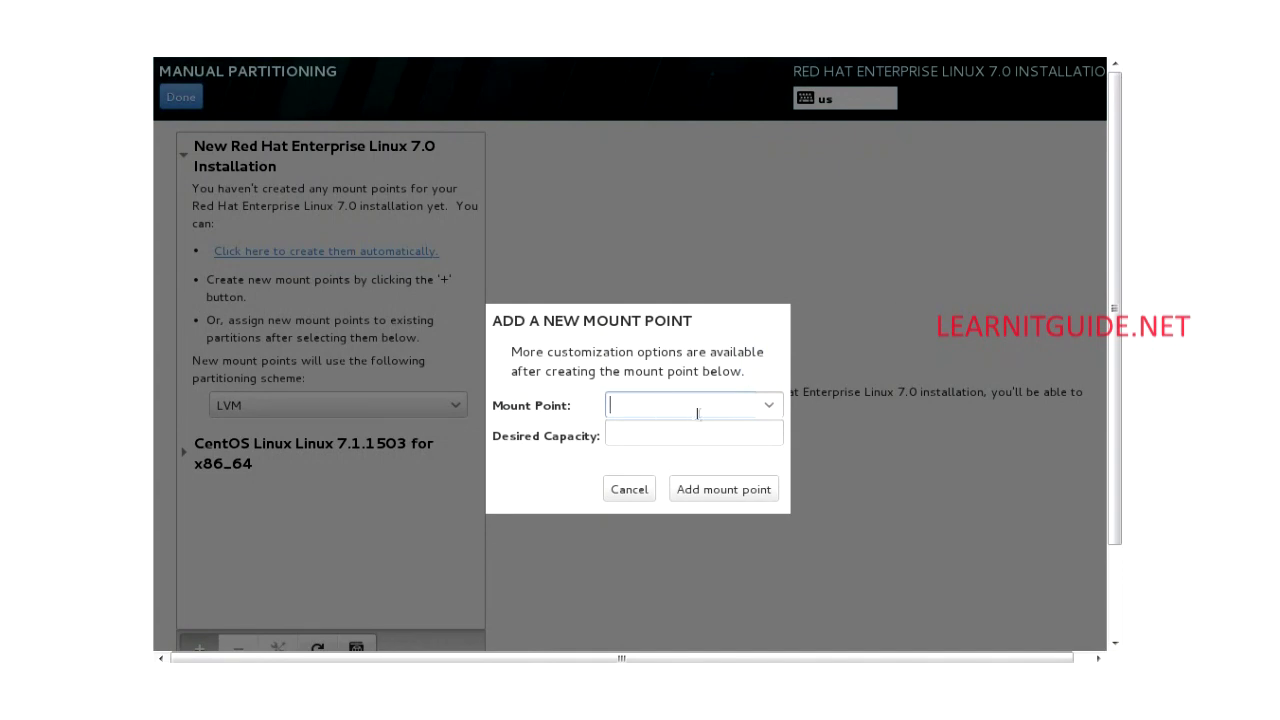
pyautogui.write('/')
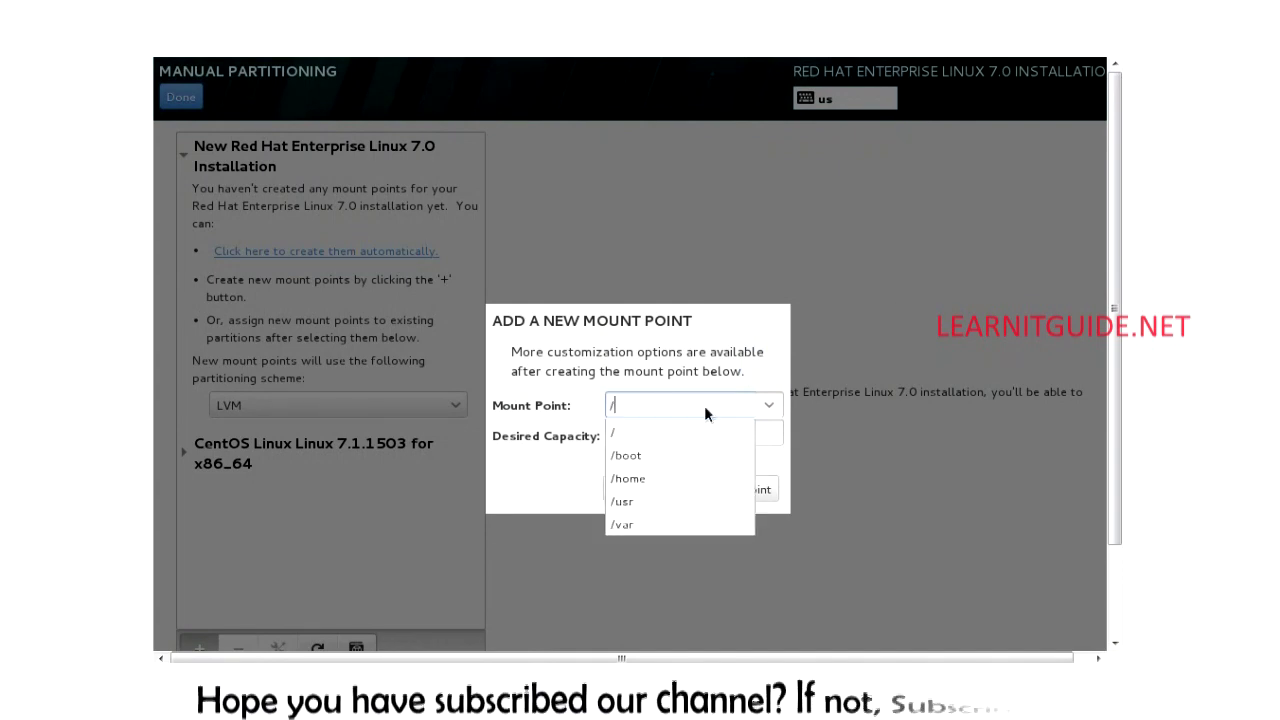
pyautogui.click(671, 402)
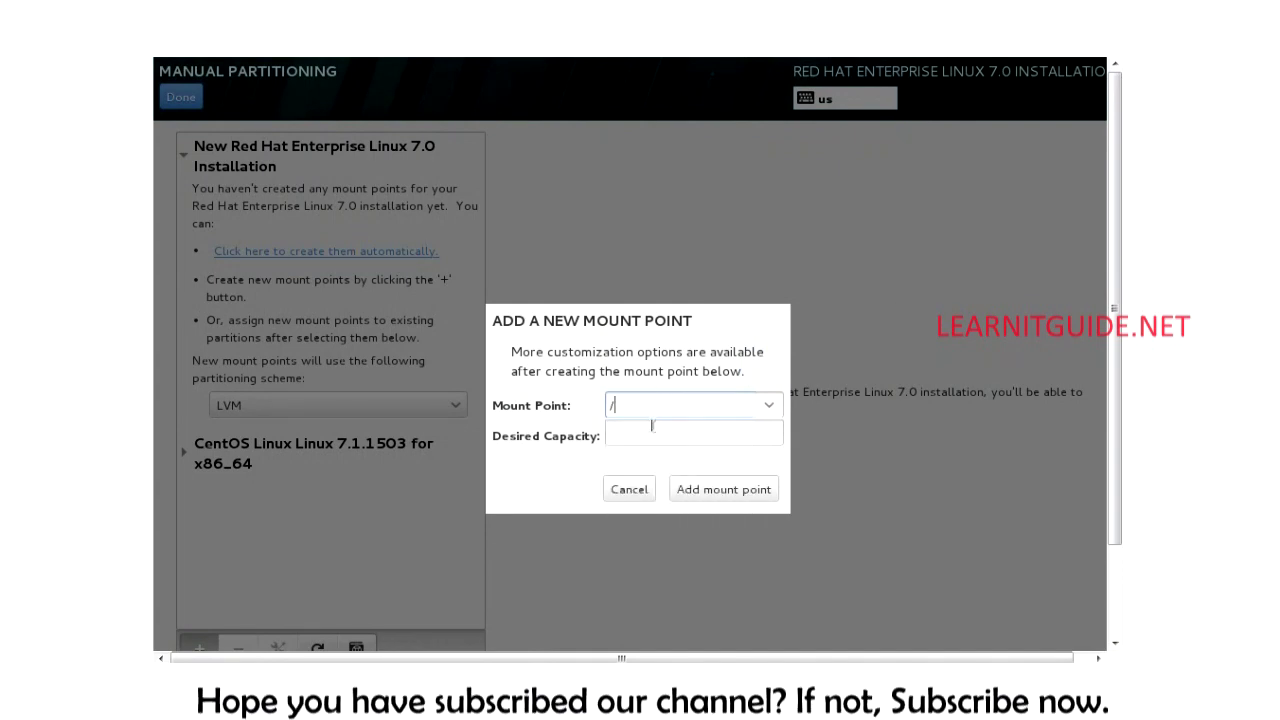
pyautogui.click(651, 431)
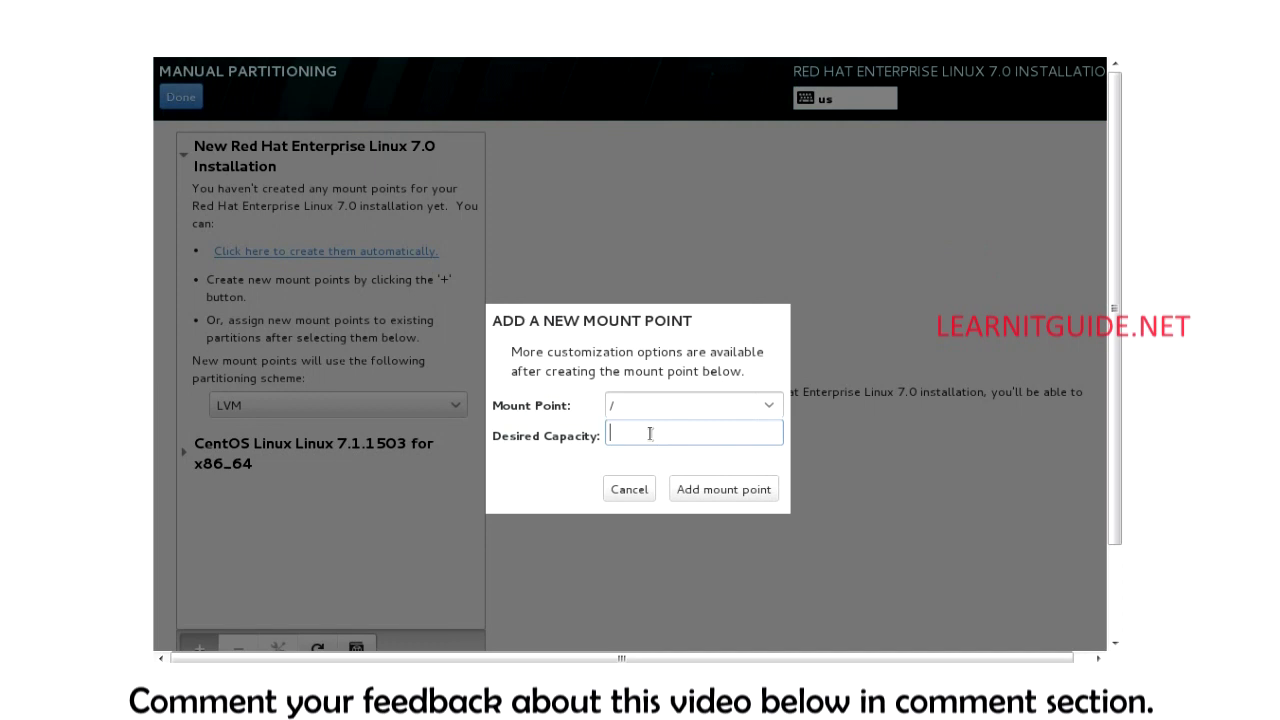
pyautogui.write('20')
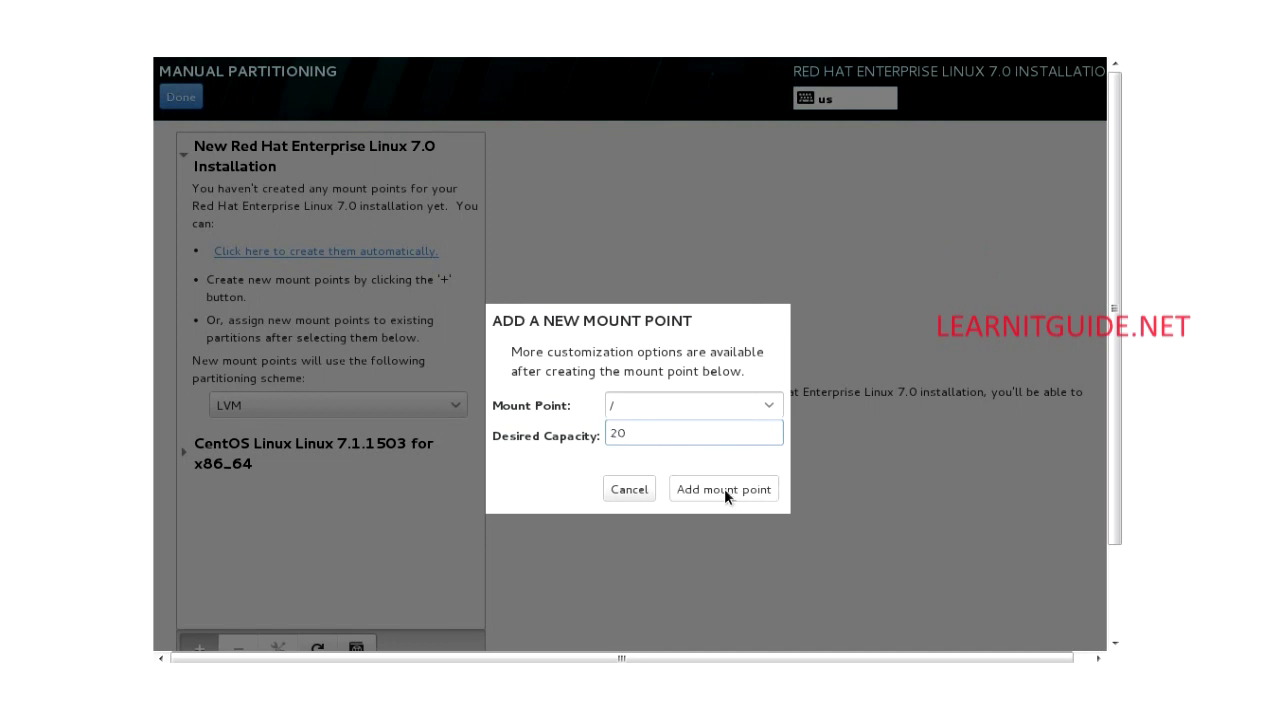
# Step: Cancel the new mount point, switch the disk to automatic partitioning, and confirm the destination
pyautogui.click(636, 493)
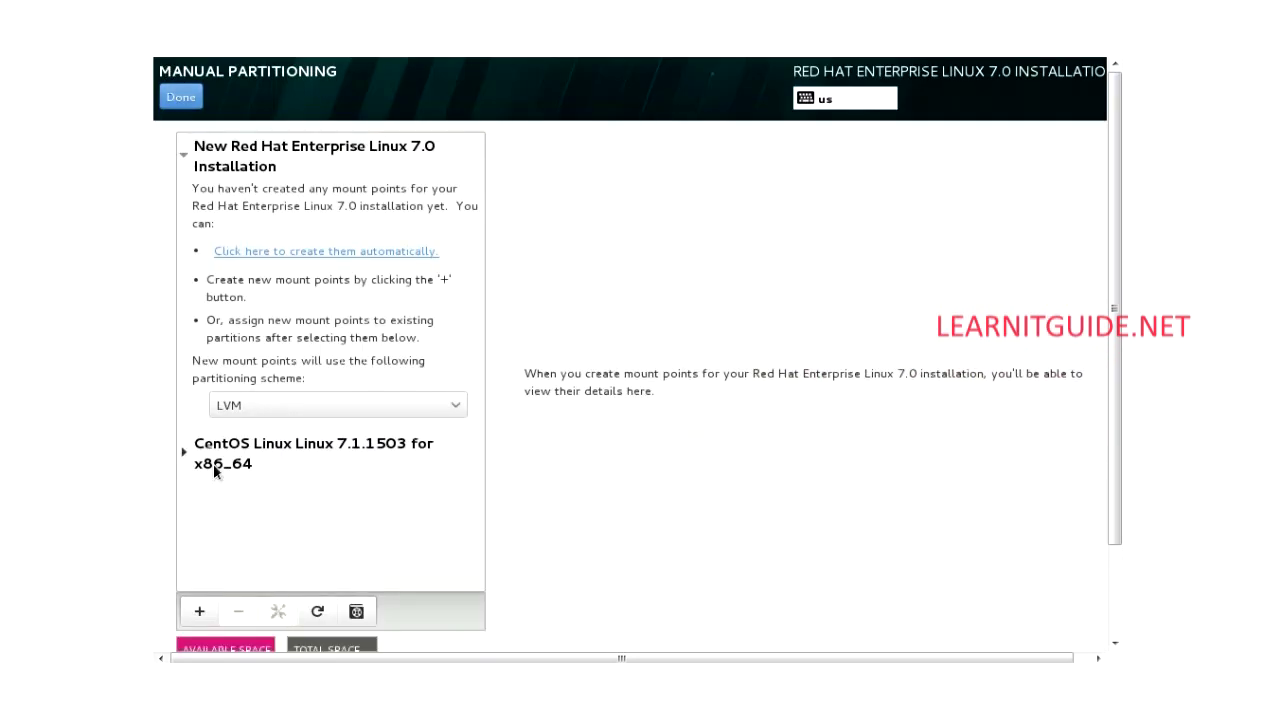
pyautogui.click(278, 251)
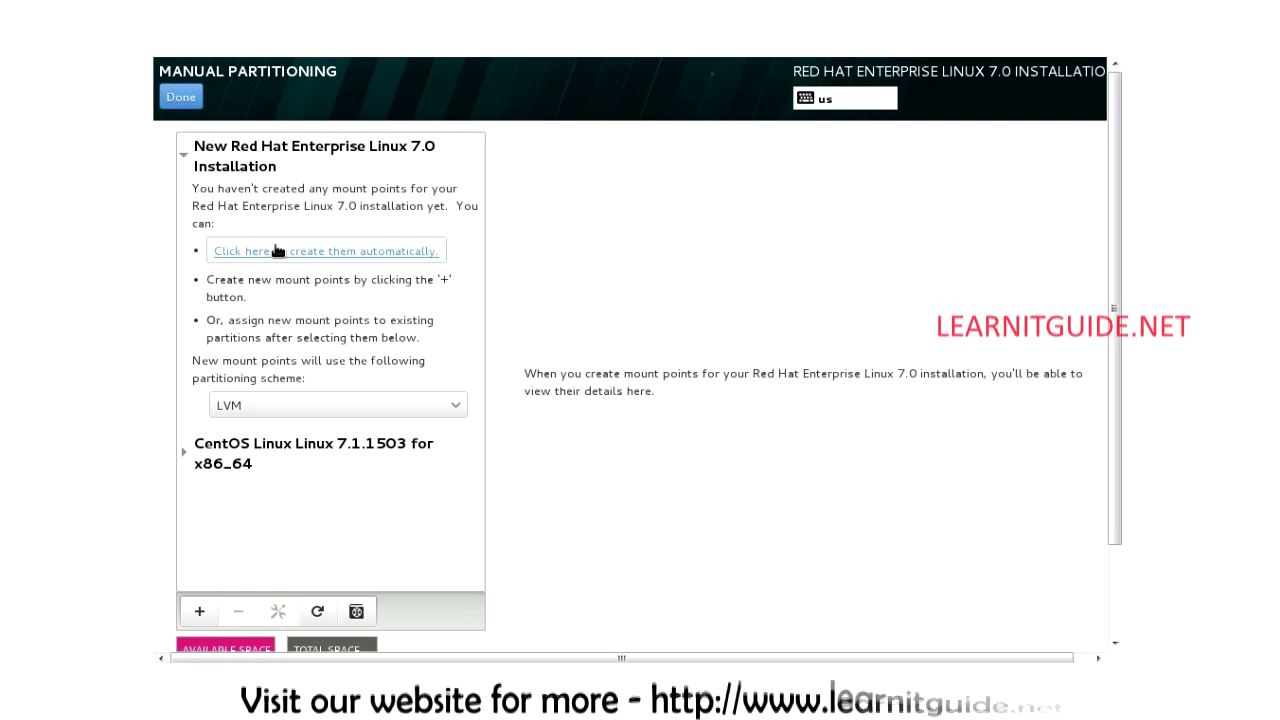
pyautogui.click(315, 252)
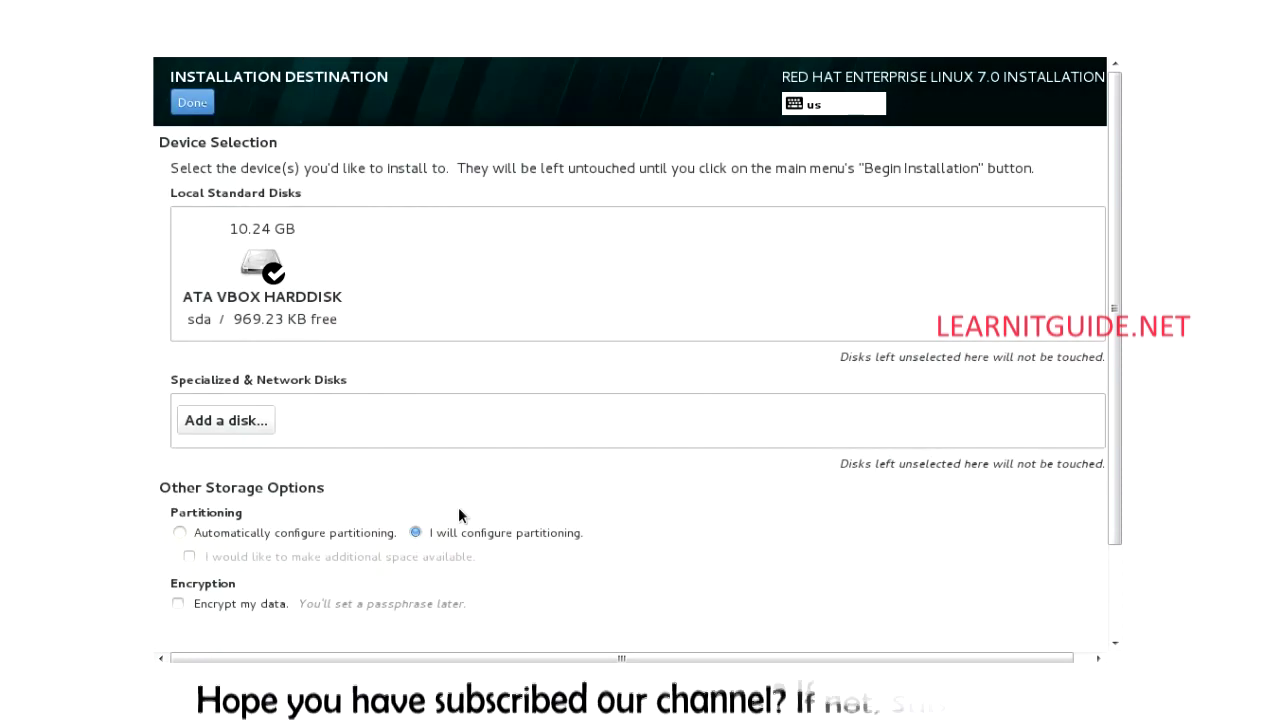
pyautogui.click(180, 533)
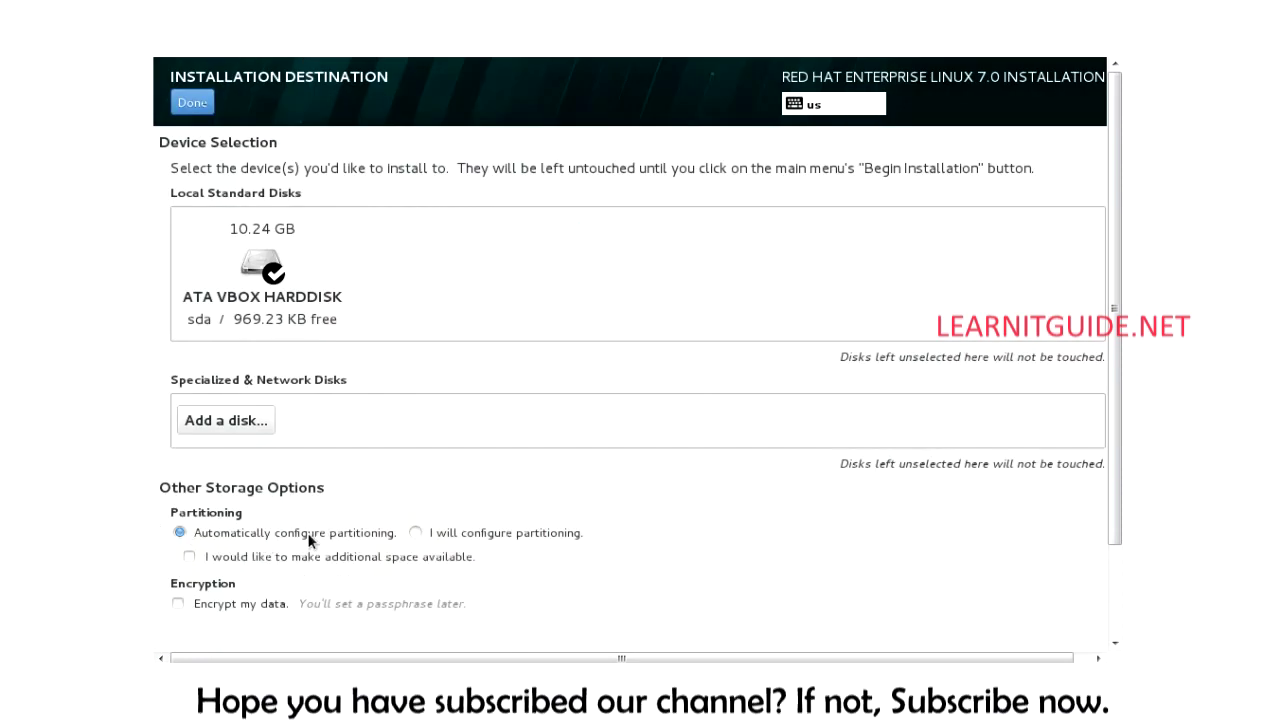
pyautogui.click(188, 102)
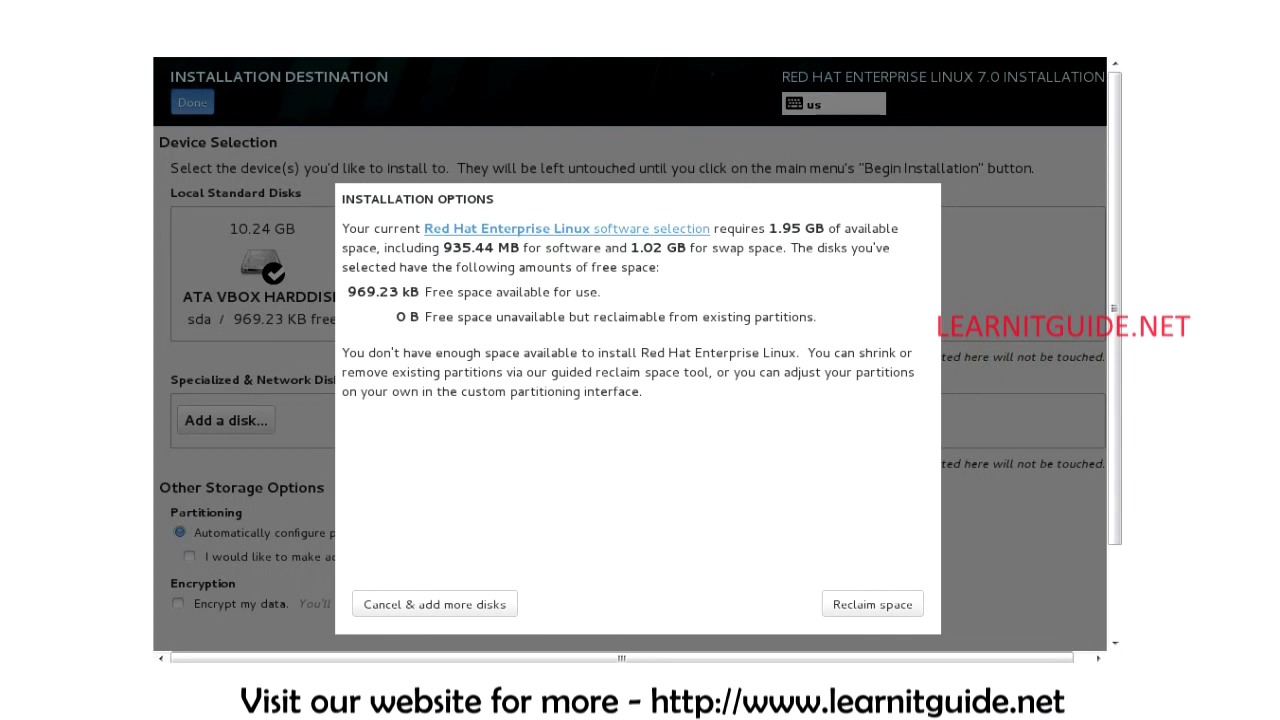
# Step: Delete all existing partitions in Reclaim Disk Space, freeing 10.23 GB
pyautogui.click(841, 606)
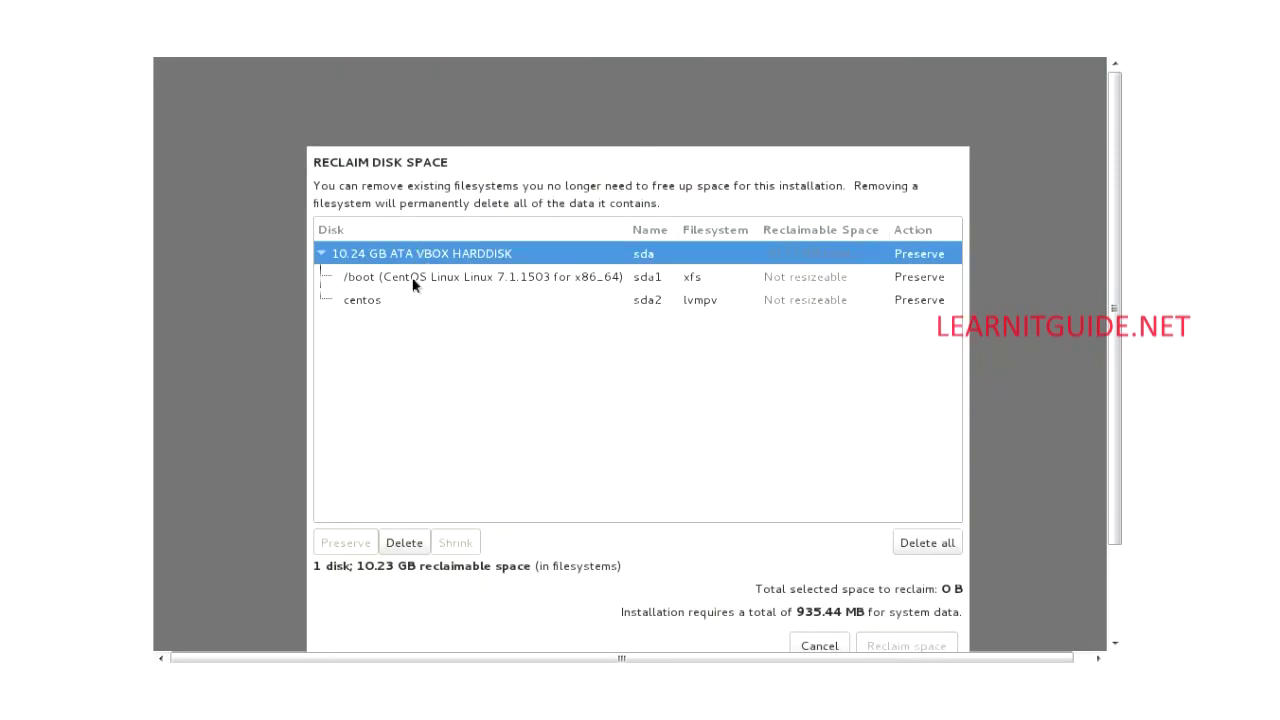
pyautogui.click(940, 547)
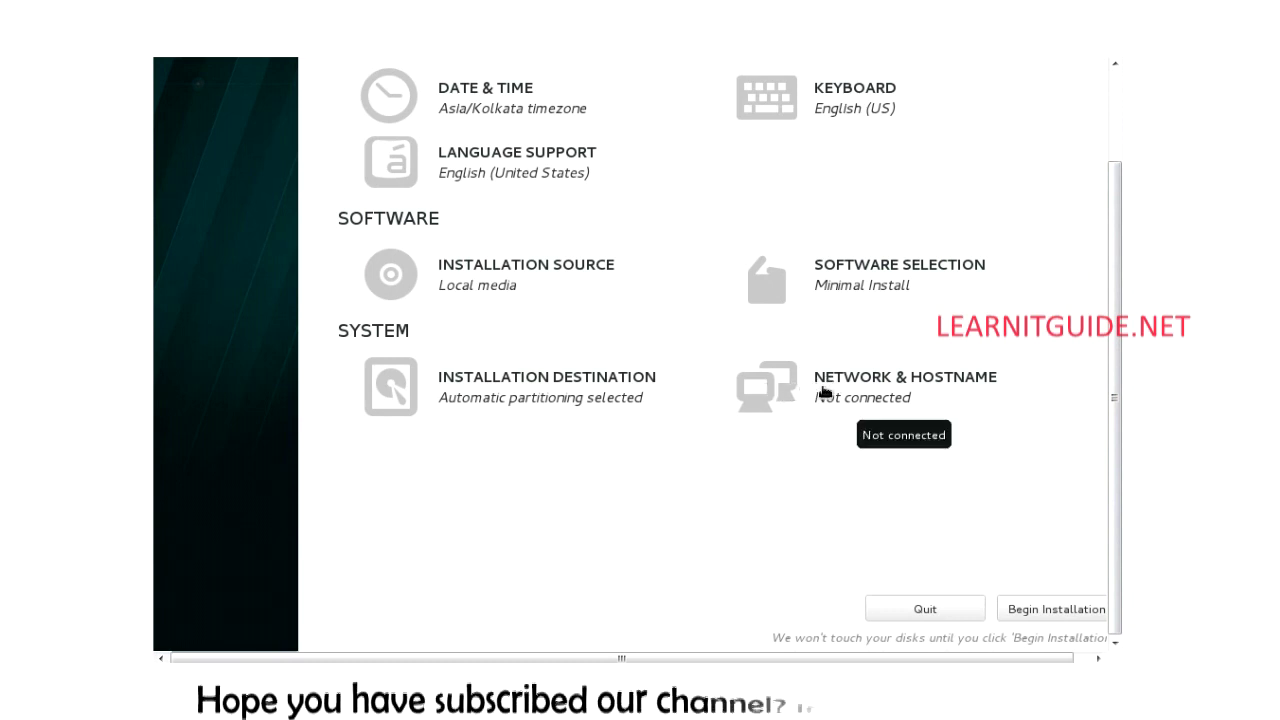
pyautogui.click(838, 385)
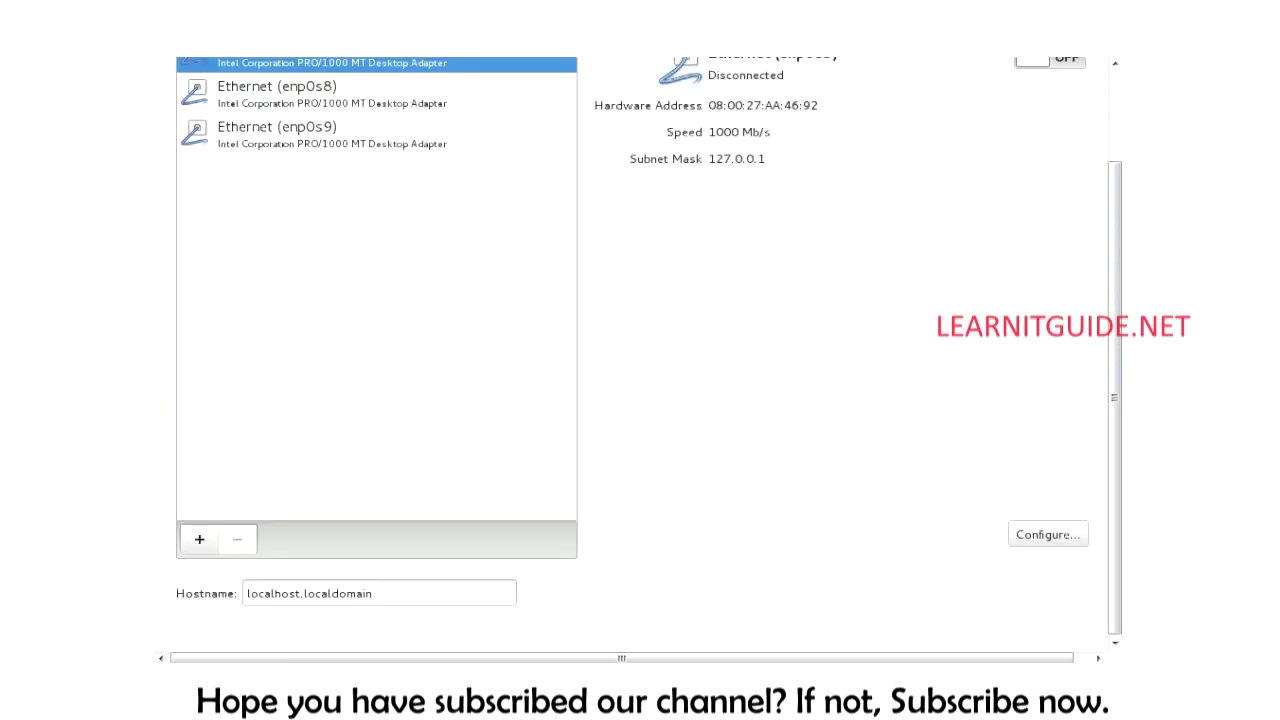
pyautogui.click(291, 92)
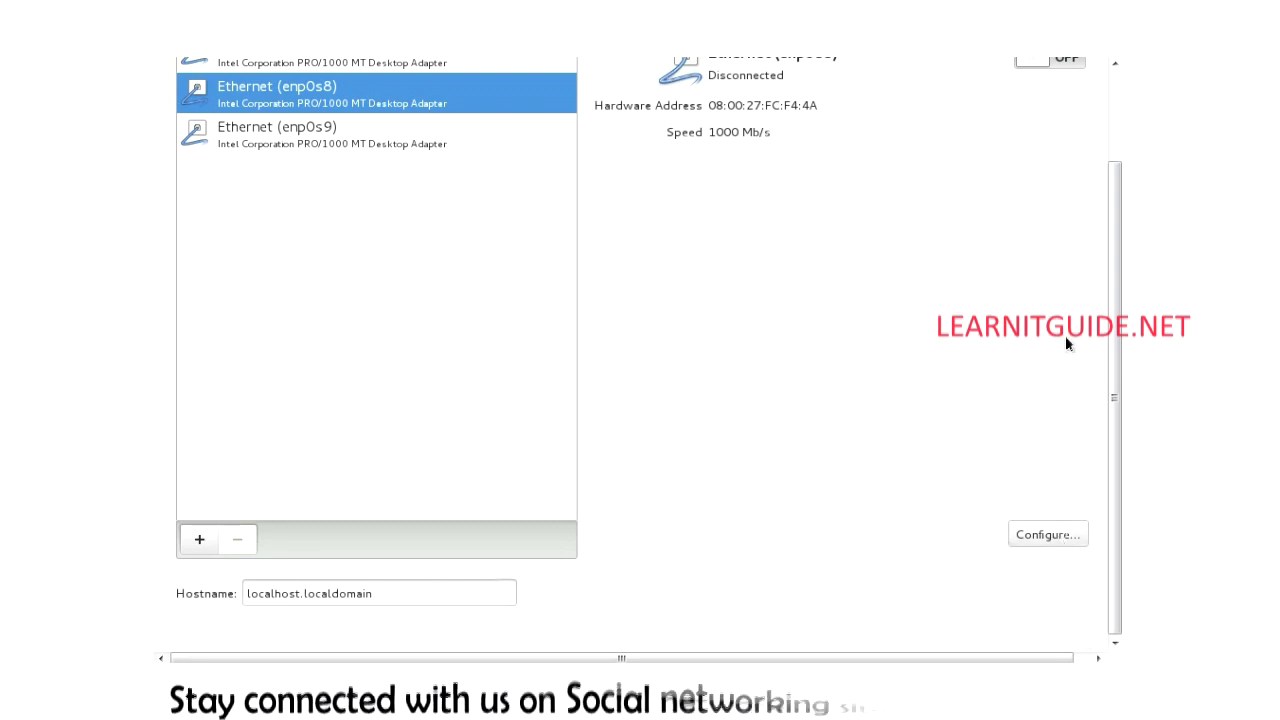
pyautogui.click(1116, 384)
pyautogui.scroll(3, 1116, 388)
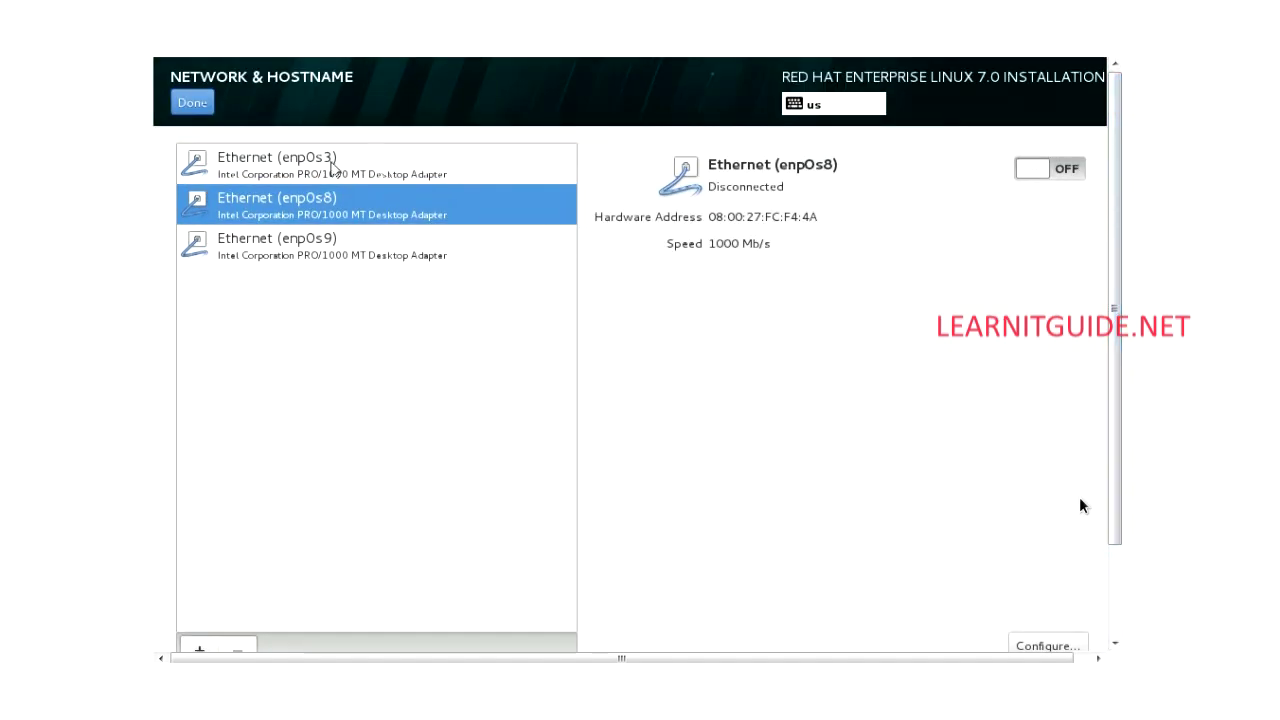
pyautogui.click(207, 105)
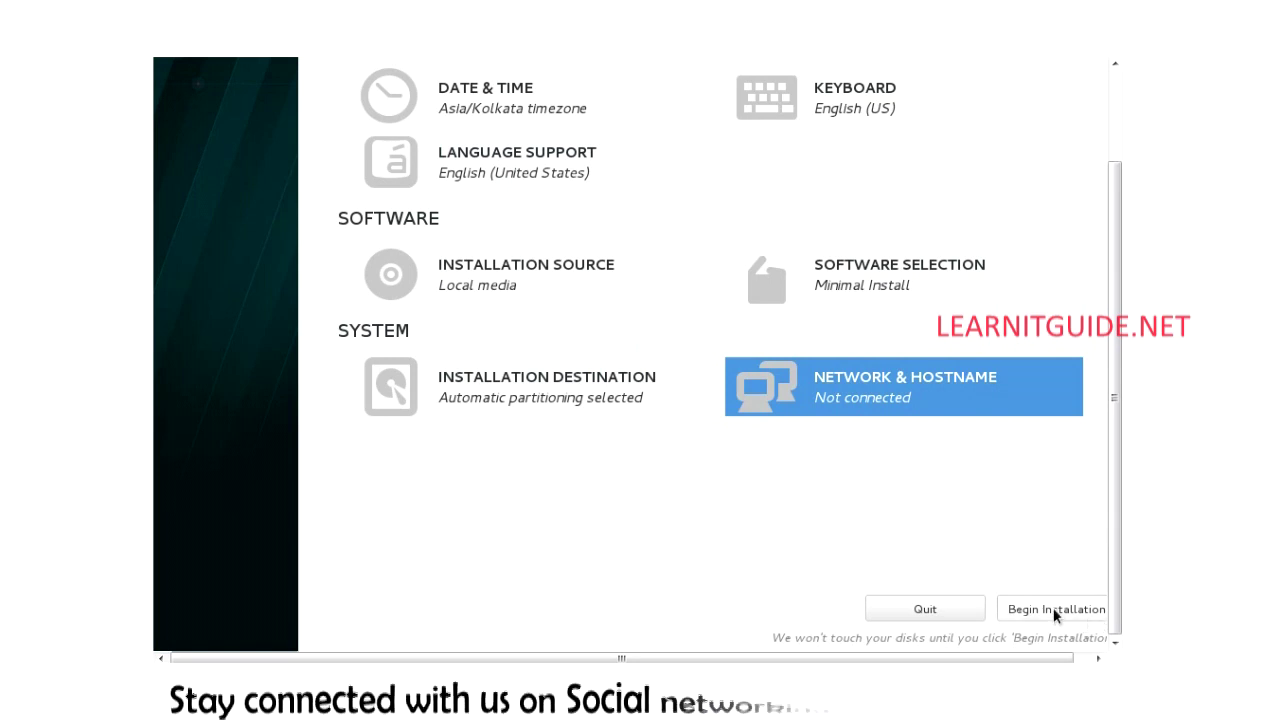
# Step: Begin the installation from the Installation Summary
pyautogui.click(1053, 610)
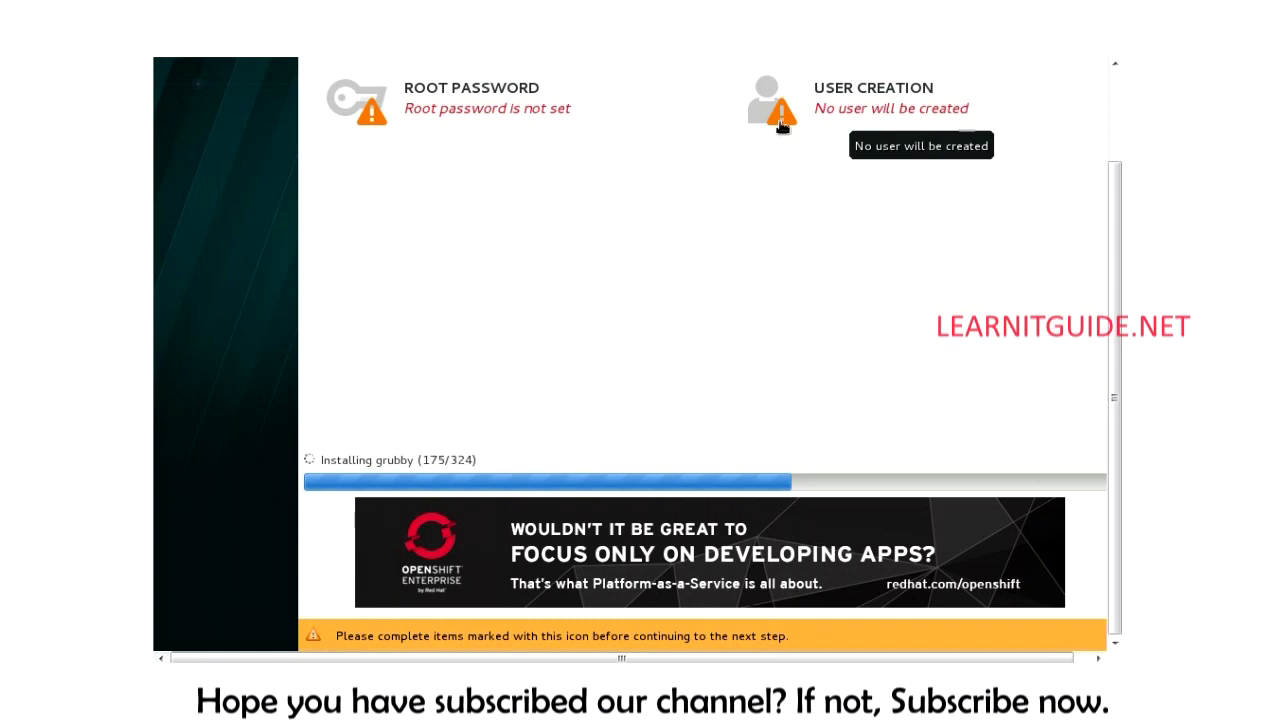
# Step: Enter and confirm the root password, accepting the weak-password warning
pyautogui.click(357, 105)
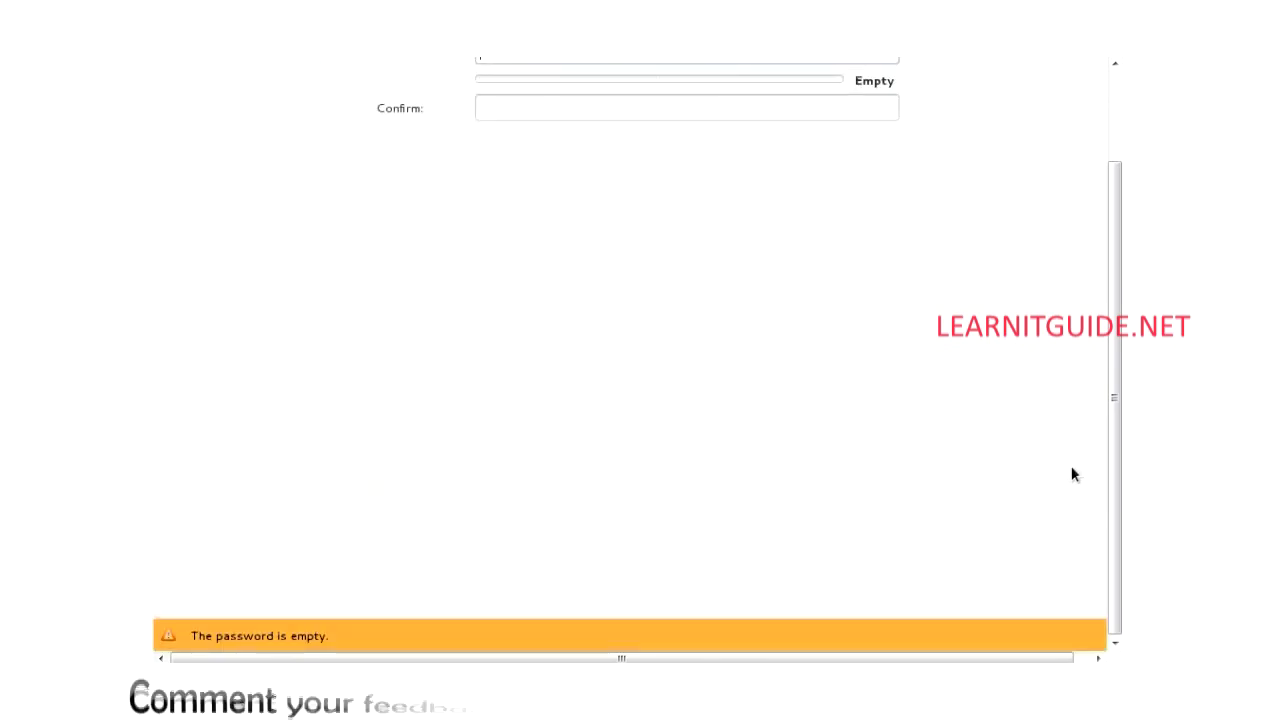
pyautogui.scroll(3, 1117, 392)
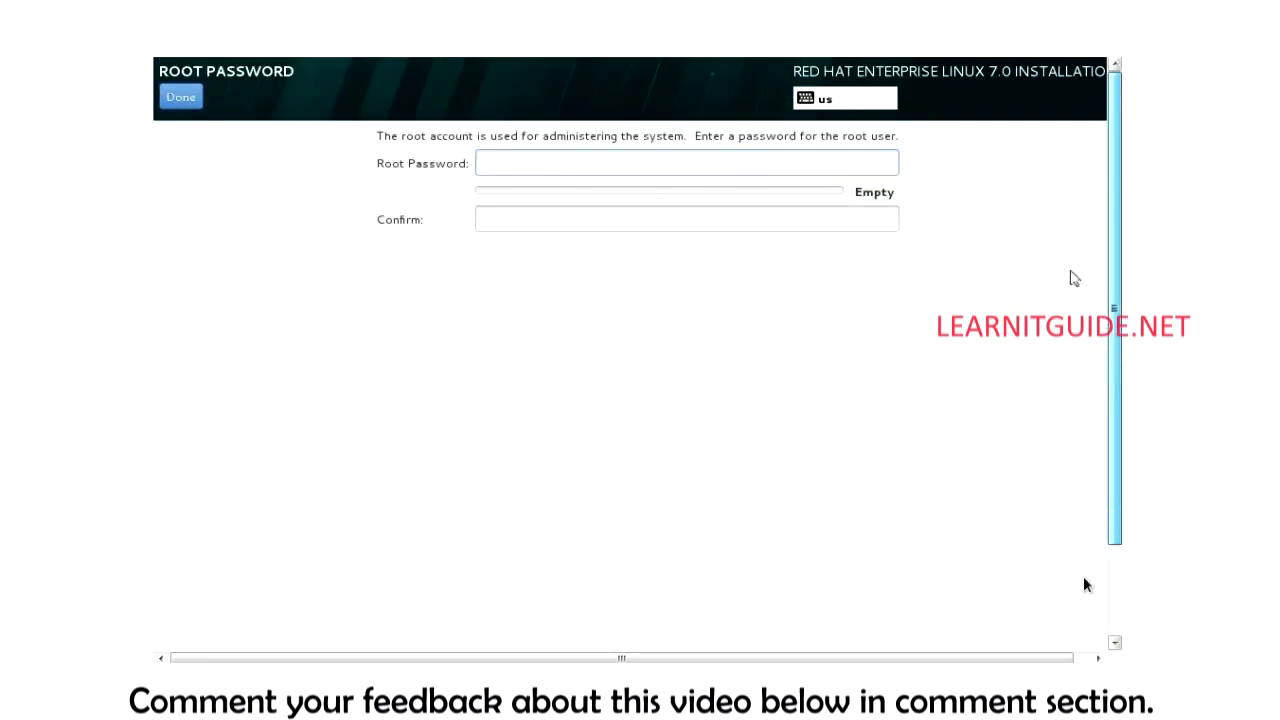
pyautogui.click(544, 163)
pyautogui.write('redhat')
pyautogui.press('Tab')
pyautogui.write('redhat')
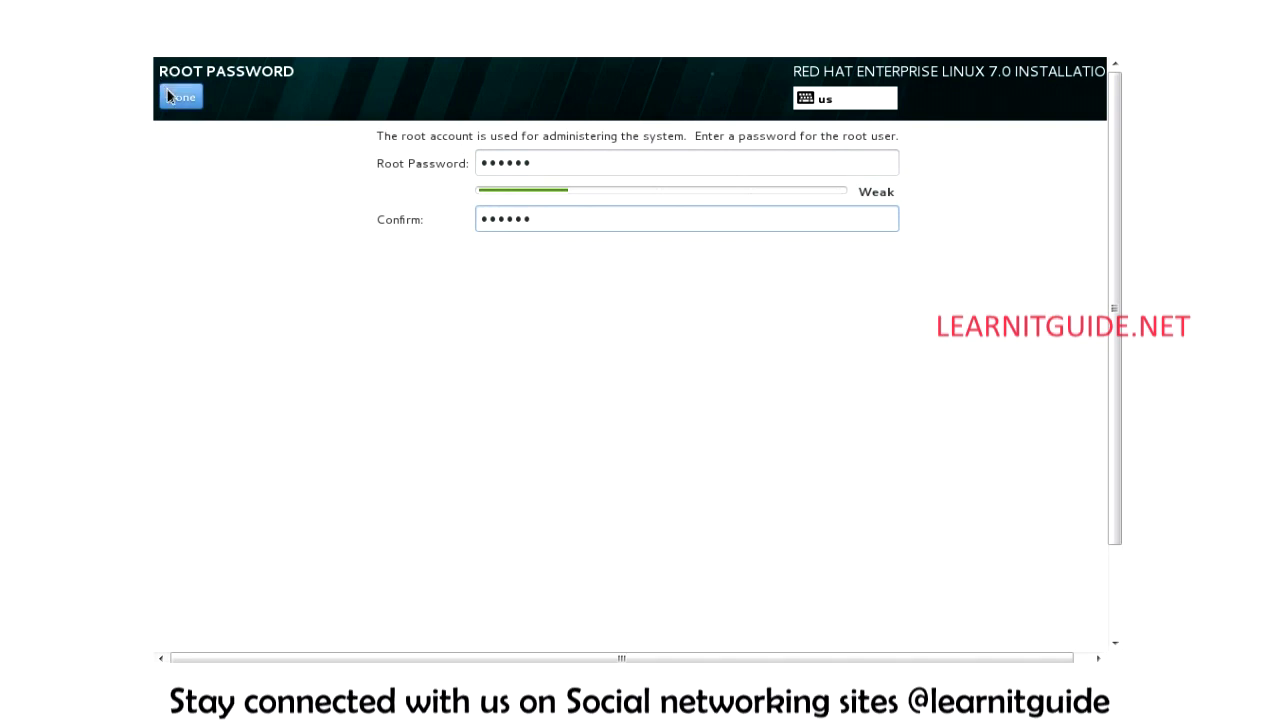
pyautogui.click(180, 97)
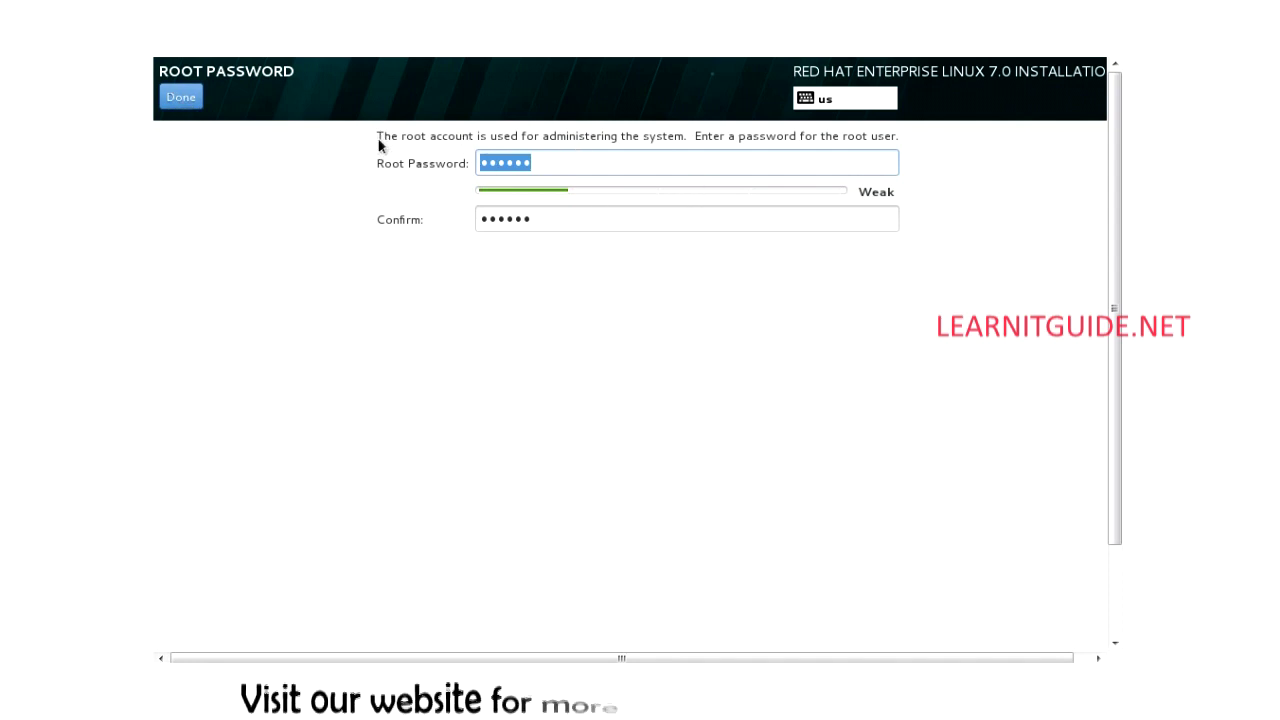
pyautogui.click(191, 102)
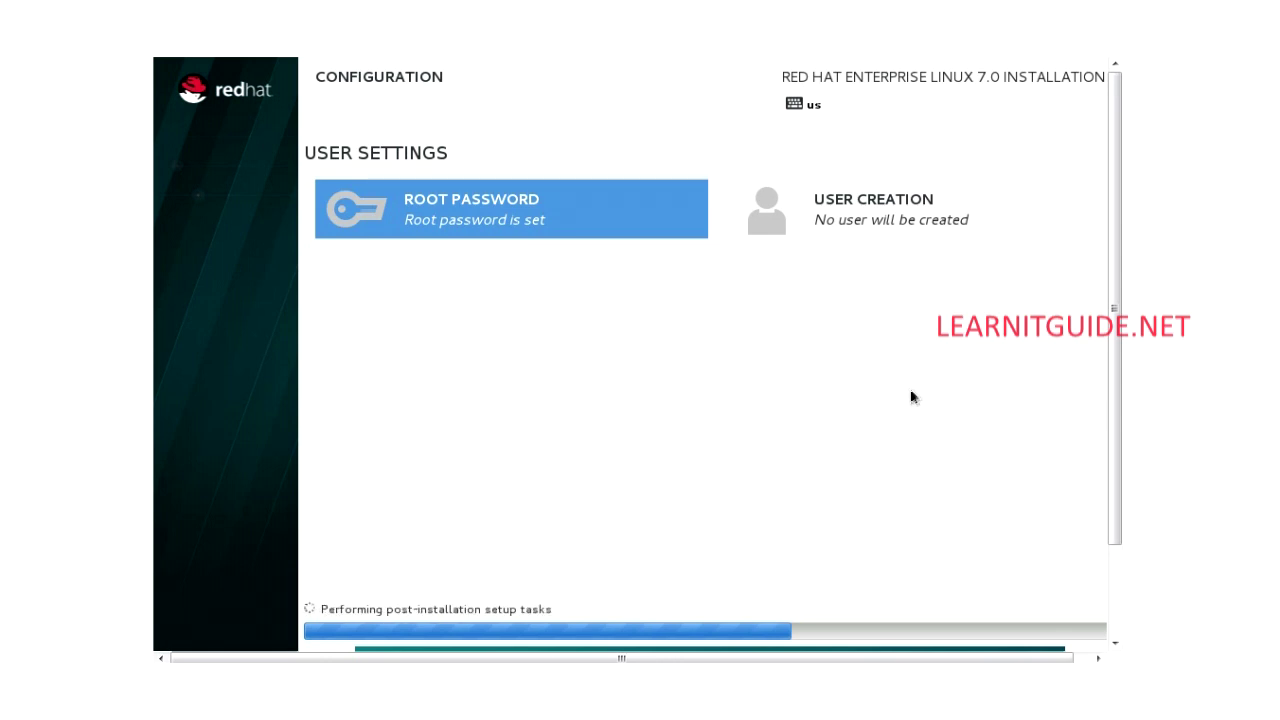
# Step: Scroll the progress screen while waiting for the installation to report Complete
pyautogui.moveTo(1117, 375); pyautogui.dragTo(1110, 468)
pyautogui.click(1016, 410)
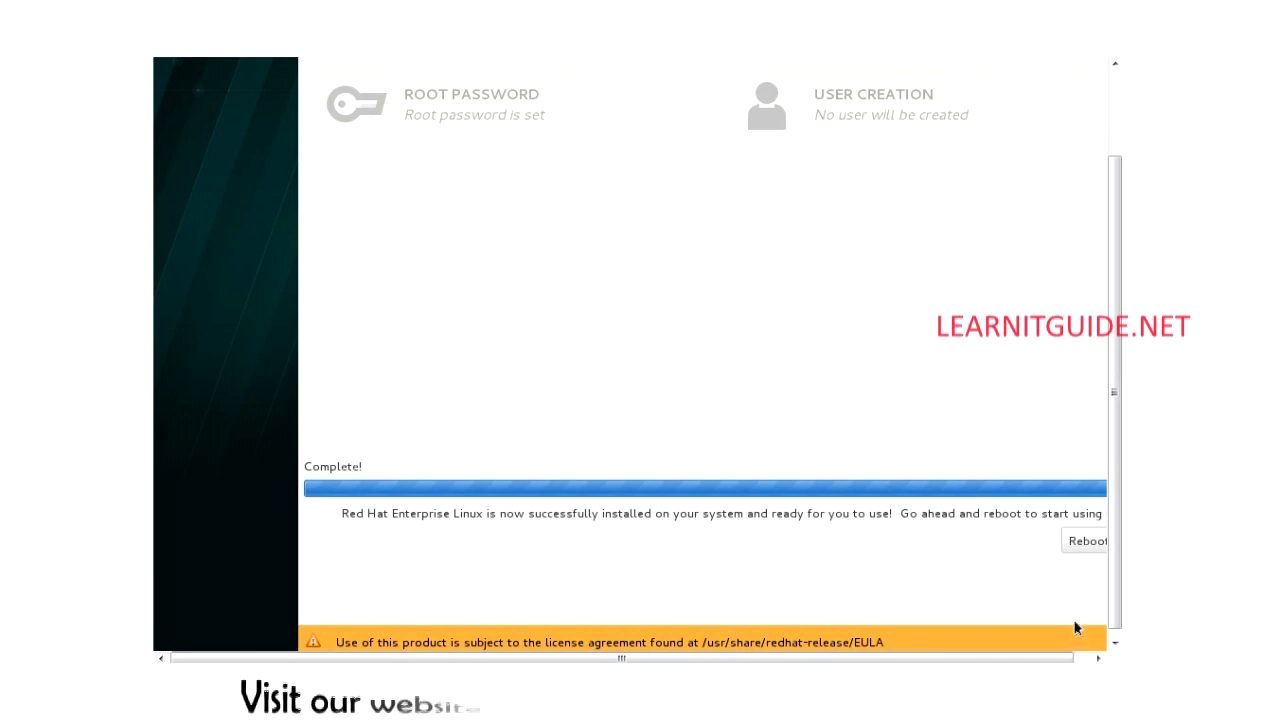
# Step: Reboot from the completion screen so RHEL Server 7.0 (Maipo) reaches its localhost login prompt
pyautogui.click(1078, 546)
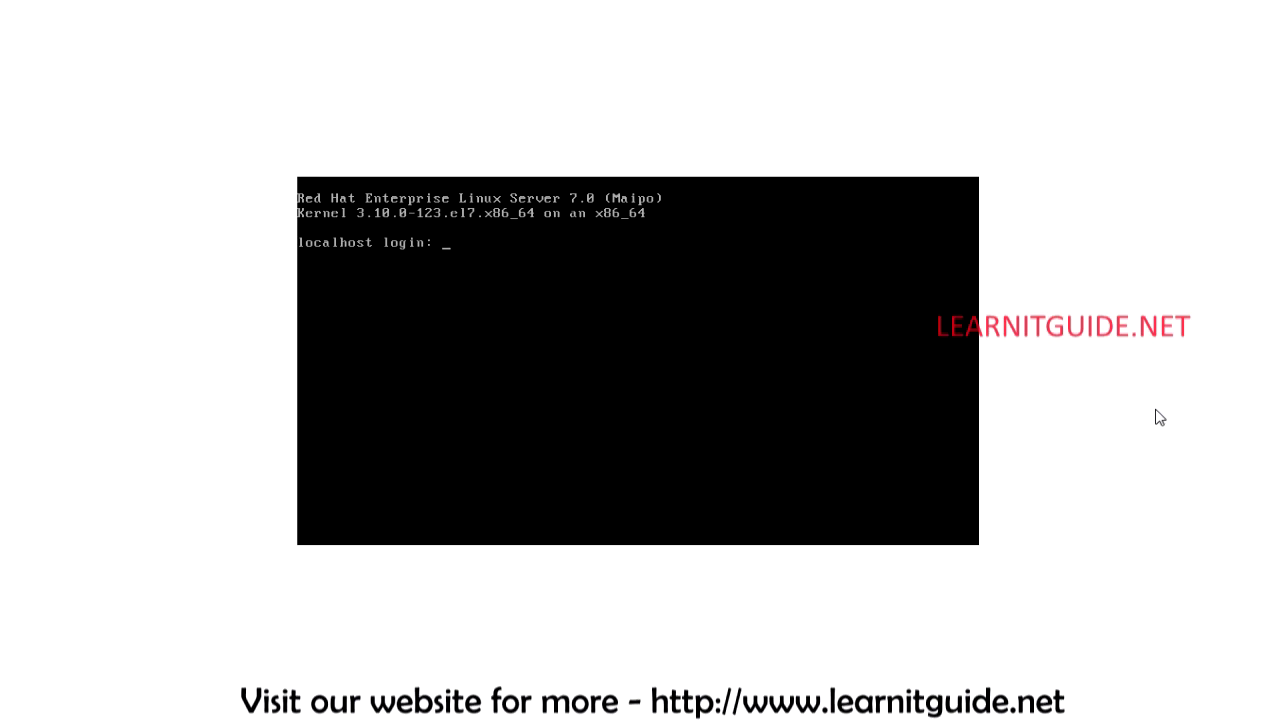
# Step: Log in as root with the root password, then run cat /etc/redhat-release to show release 7.0 (Maipo)
pyautogui.click(743, 276)
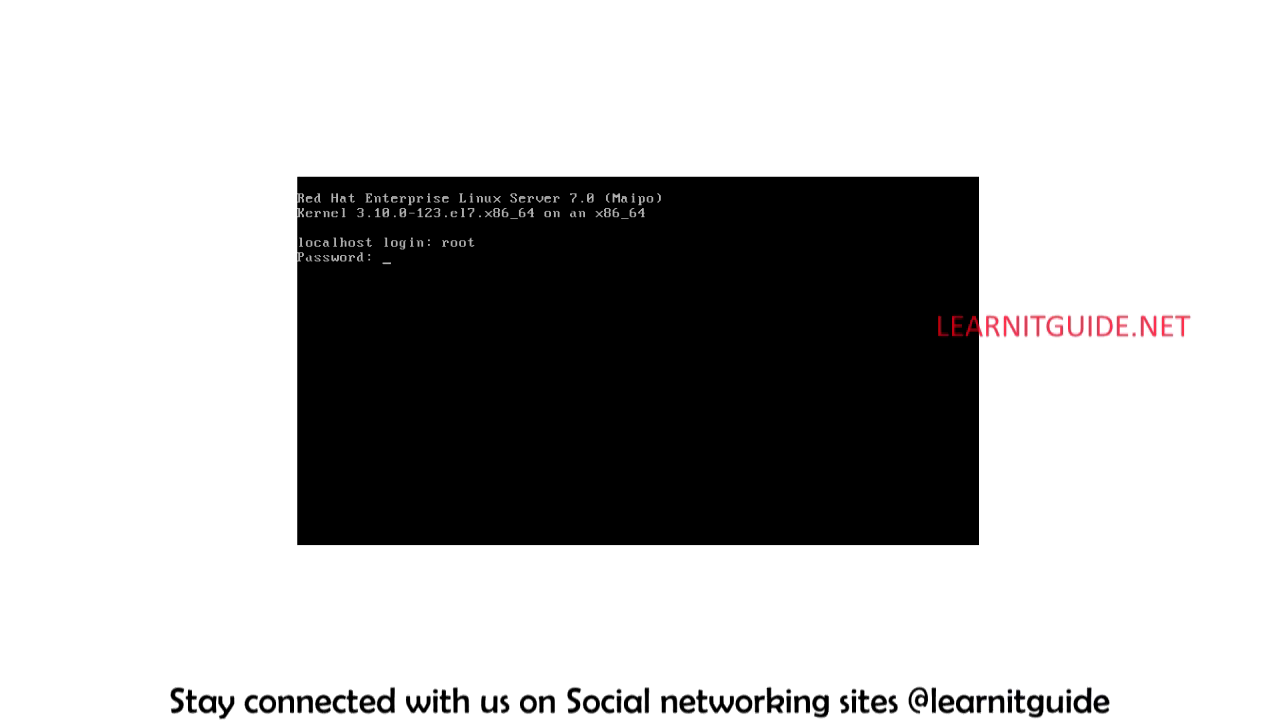
pyautogui.press('Return')
pyautogui.press('Return')
pyautogui.press('Return')
pyautogui.press('Return')
pyautogui.press('Return')
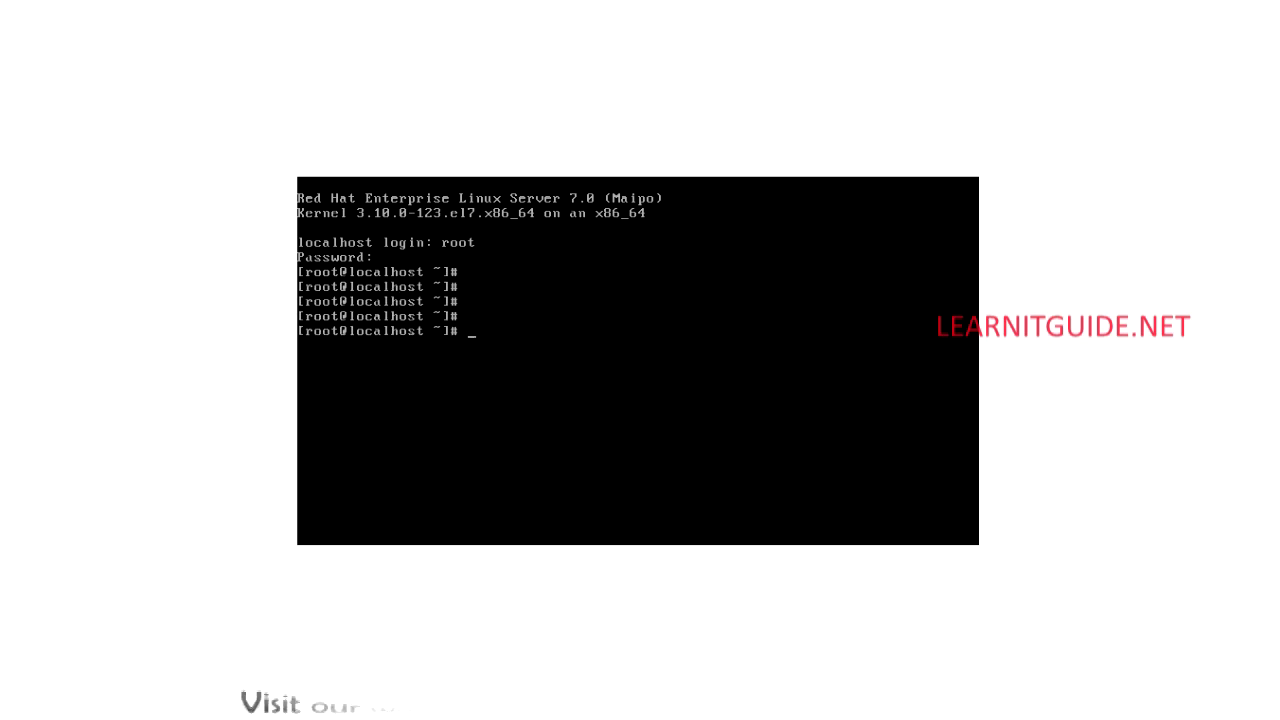
pyautogui.write('cat /etc/red')
pyautogui.press('Tab')
pyautogui.press('Return')
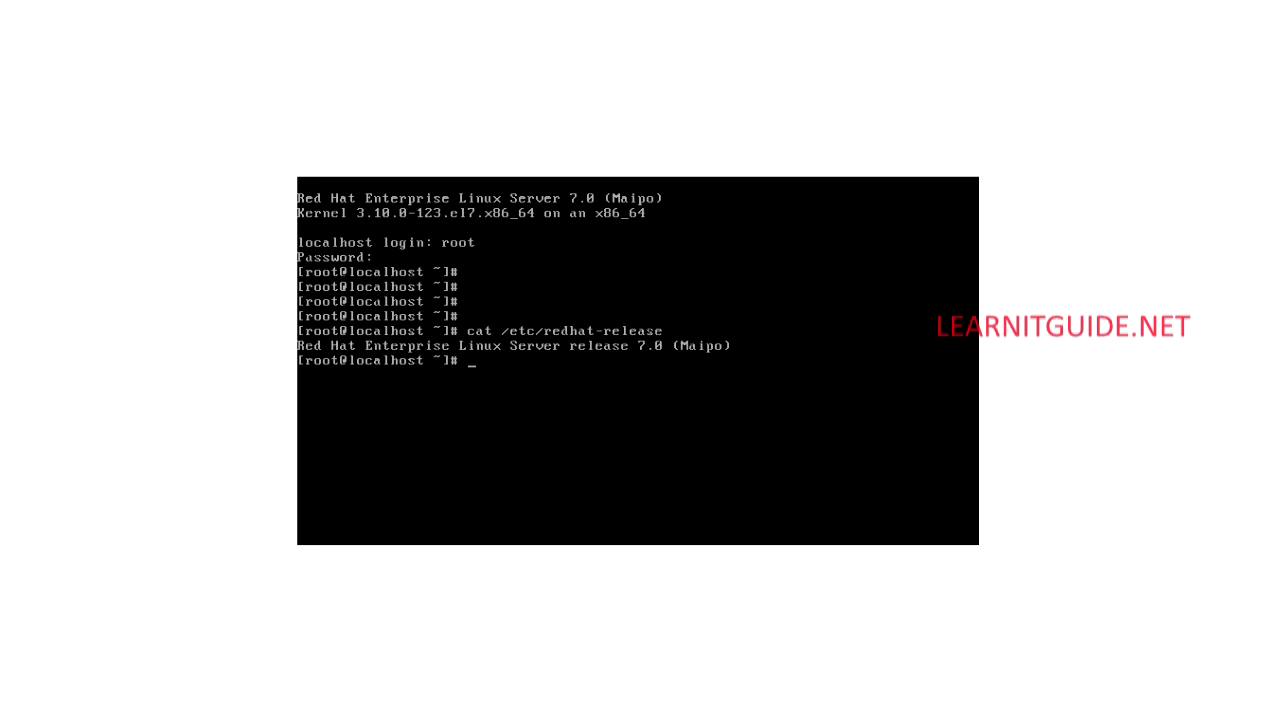